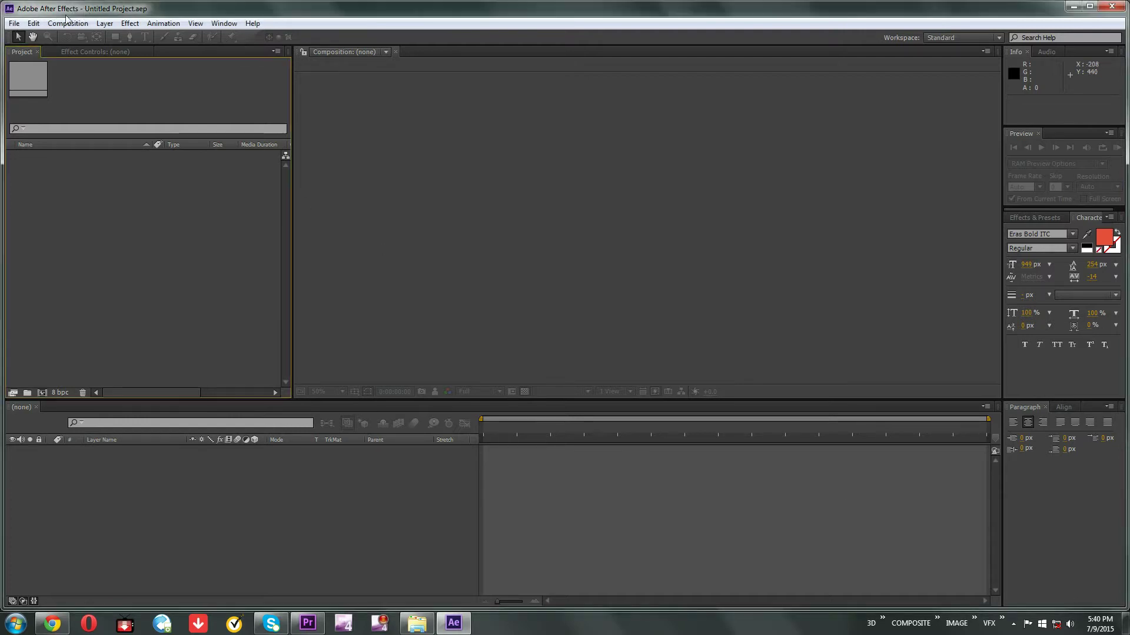
Step: Open the transition60 project from the Desktop and close the shape transition 1 timeline tab
{"action": "left_click", "coordinate": [14, 24]}
{"action": "left_click", "coordinate": [44, 51]}
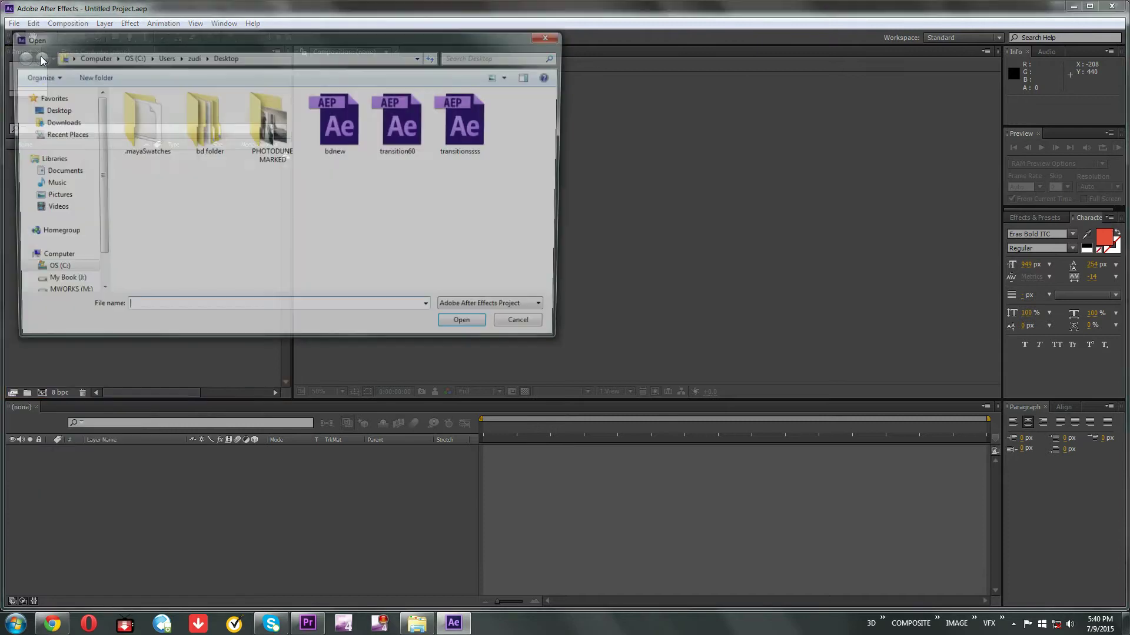
{"action": "left_click", "coordinate": [401, 124]}
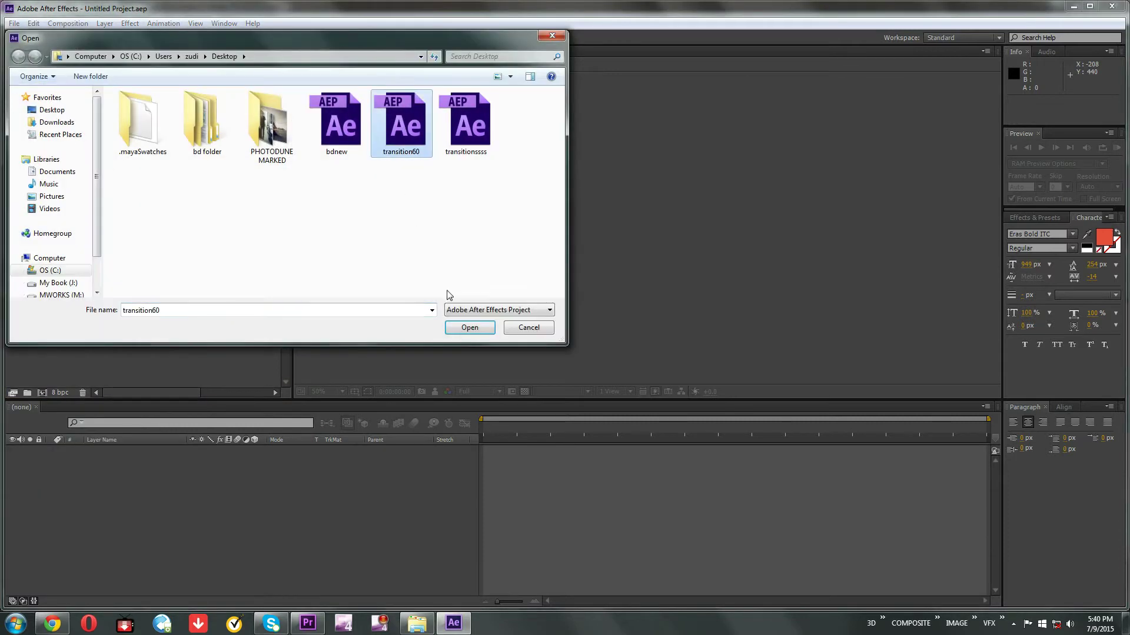
{"action": "left_click", "coordinate": [468, 327]}
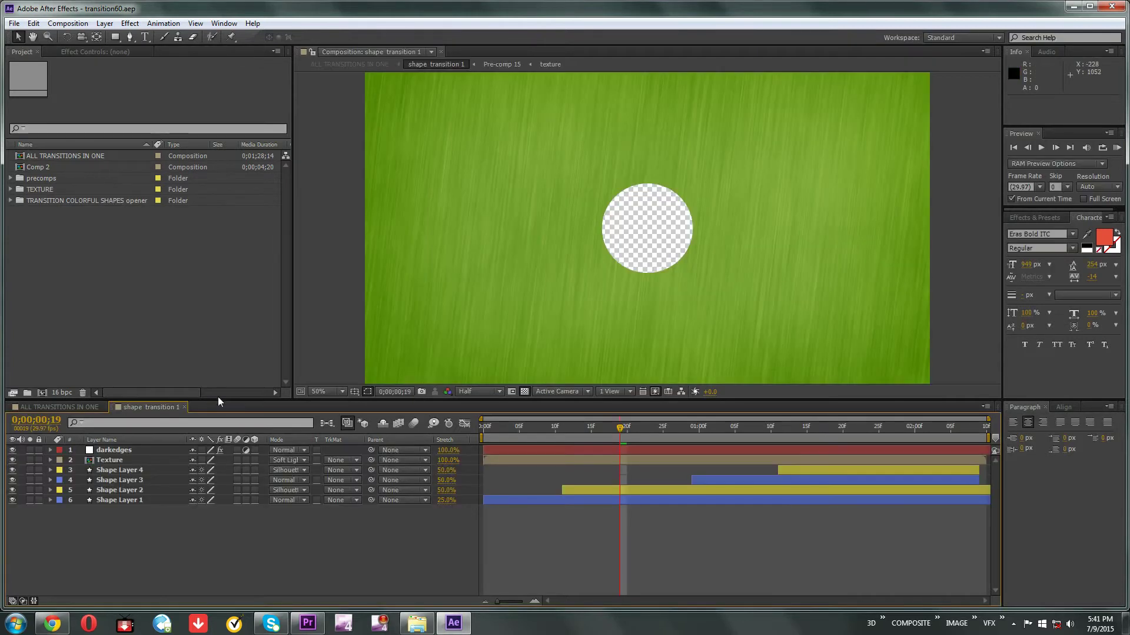
{"action": "left_click", "coordinate": [185, 408]}
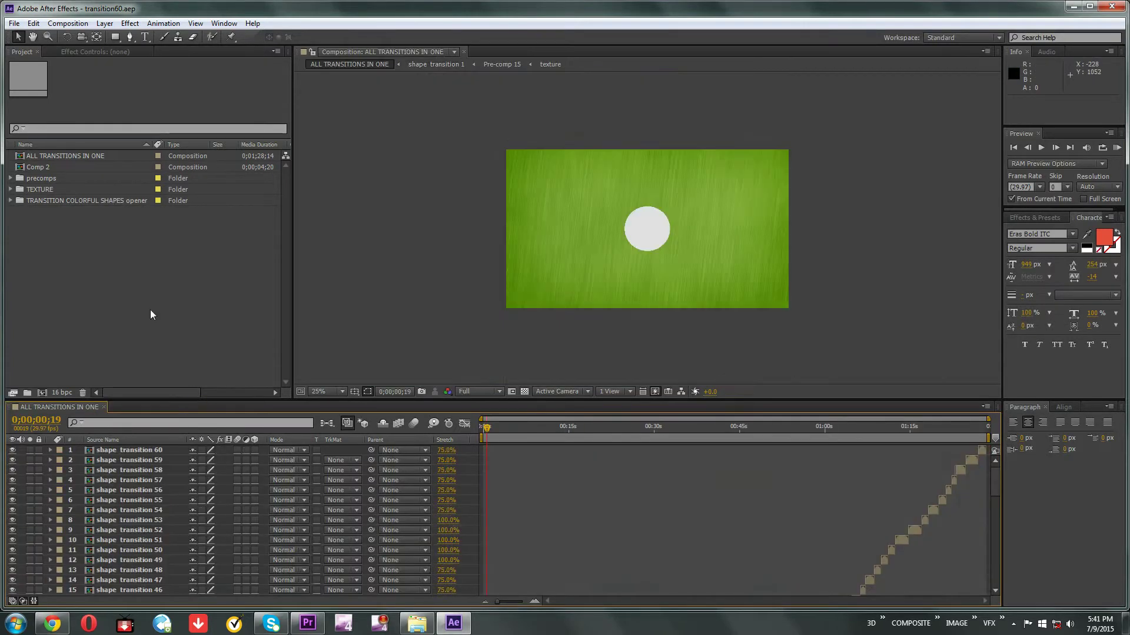
Step: Twirl open the TRANSITION COLORFUL SHAPES opener folder and select the shape transition 1 composition
{"action": "left_click", "coordinate": [36, 202]}
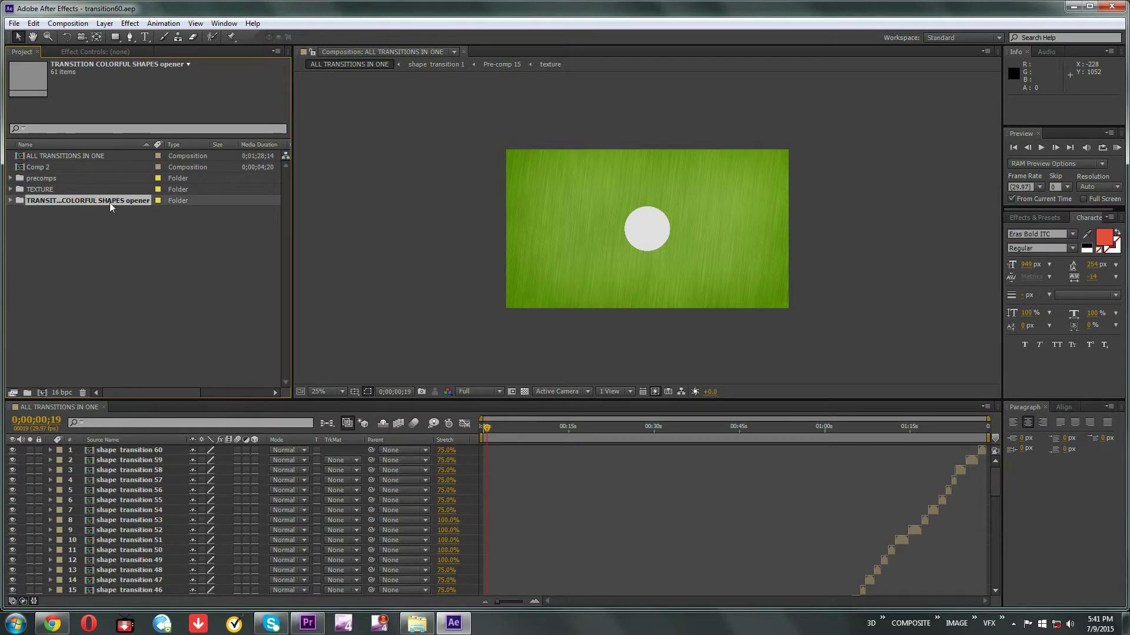
{"action": "left_click", "coordinate": [10, 201]}
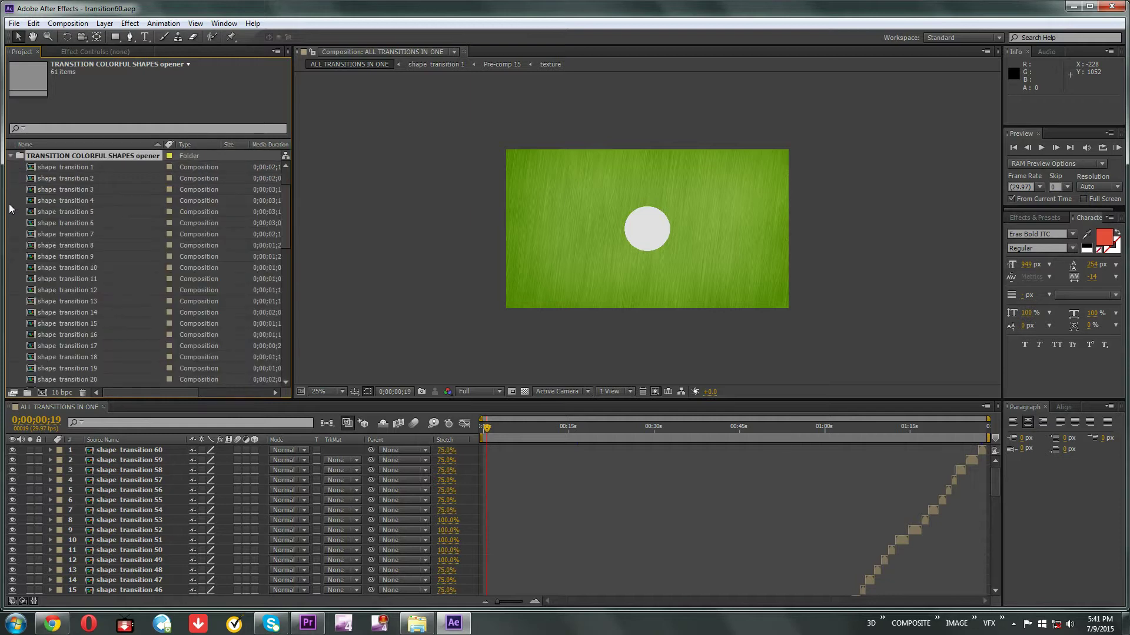
{"action": "left_click", "coordinate": [56, 168]}
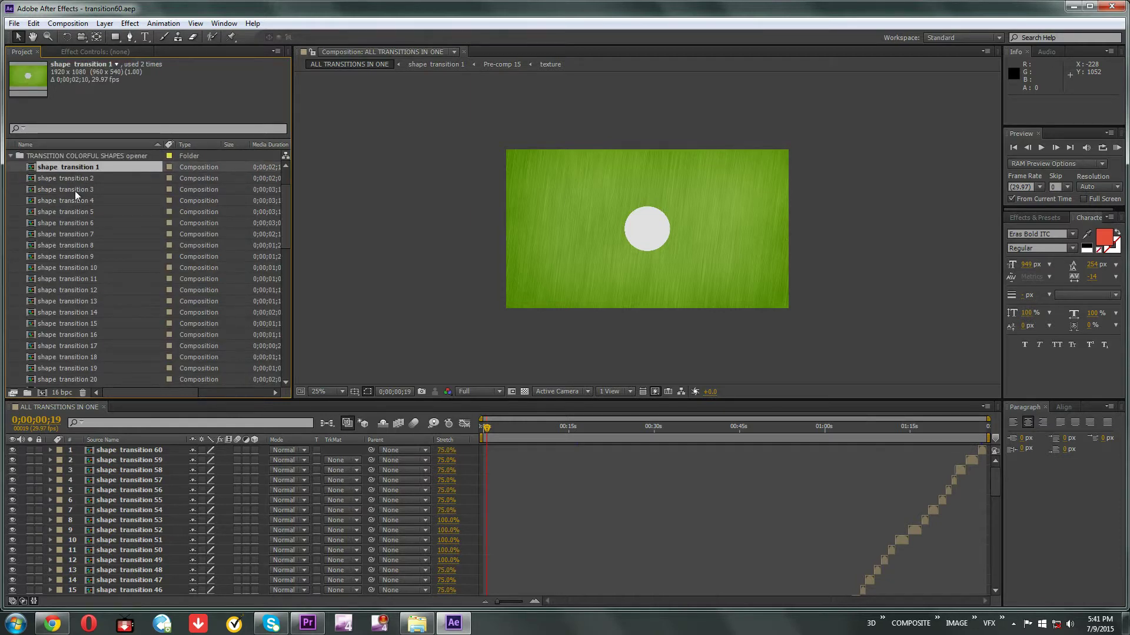
{"action": "scroll", "coordinate": [75, 185], "scroll_direction": "down", "scroll_amount": 5}
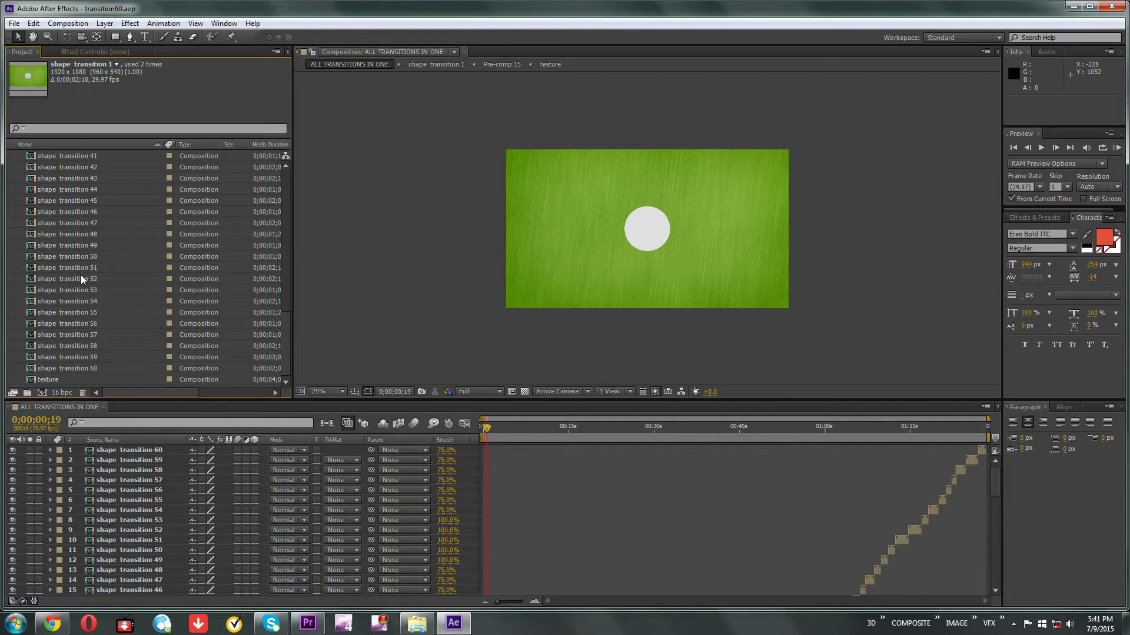
{"action": "scroll", "coordinate": [82, 279], "scroll_direction": "up", "scroll_amount": 5}
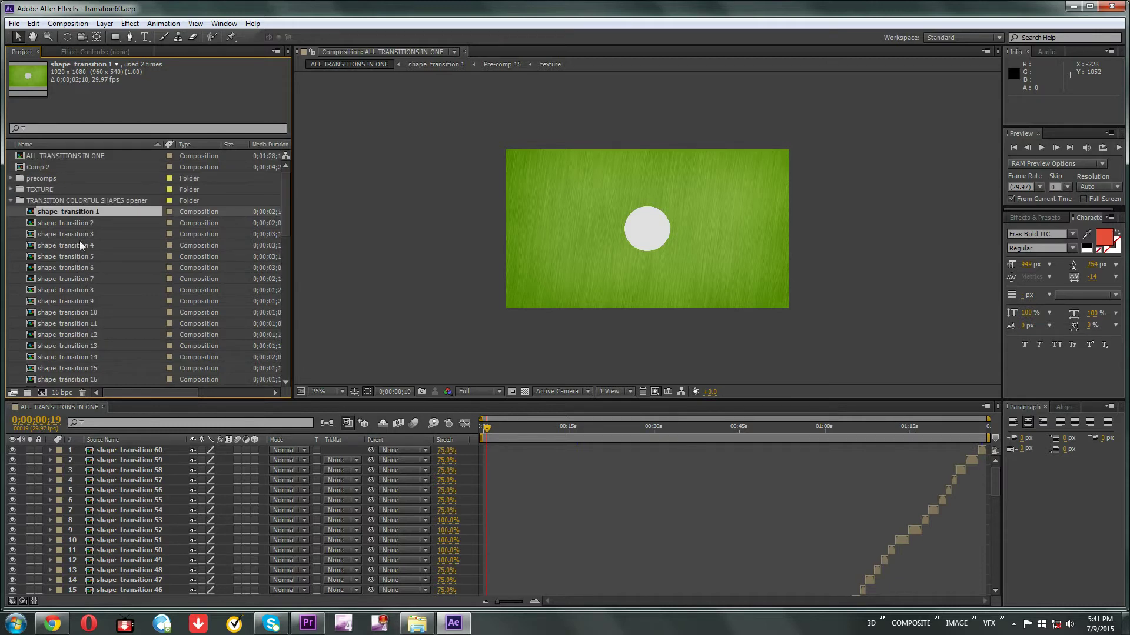
{"action": "left_click", "coordinate": [50, 215]}
Step: Open shape transition 1 and scrub its timeline to preview the growing circle animation
{"action": "double_click", "coordinate": [76, 215]}
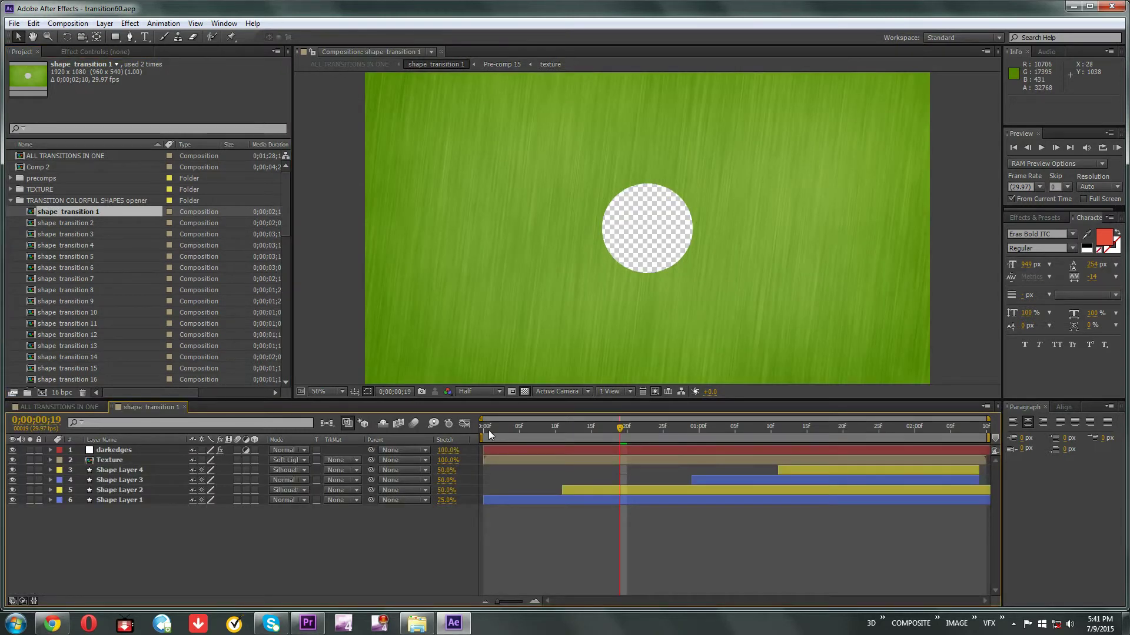
{"action": "left_click_drag", "start_coordinate": [485, 429], "coordinate": [644, 460]}
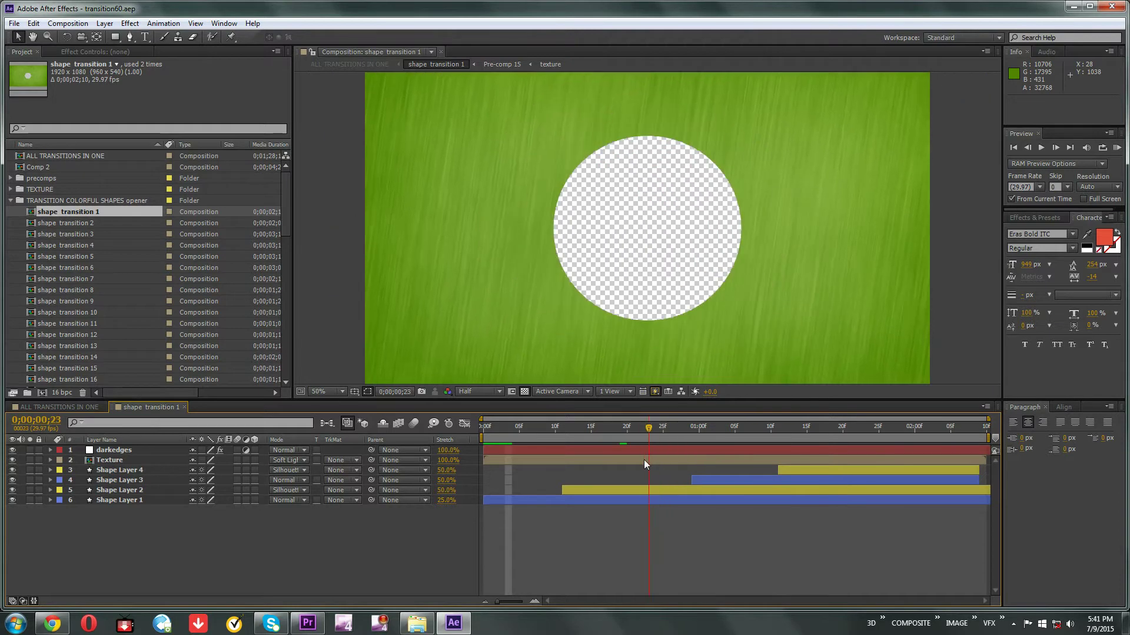
Step: Change Shape Layer 1's fill colour to blue
{"action": "left_click", "coordinate": [525, 500]}
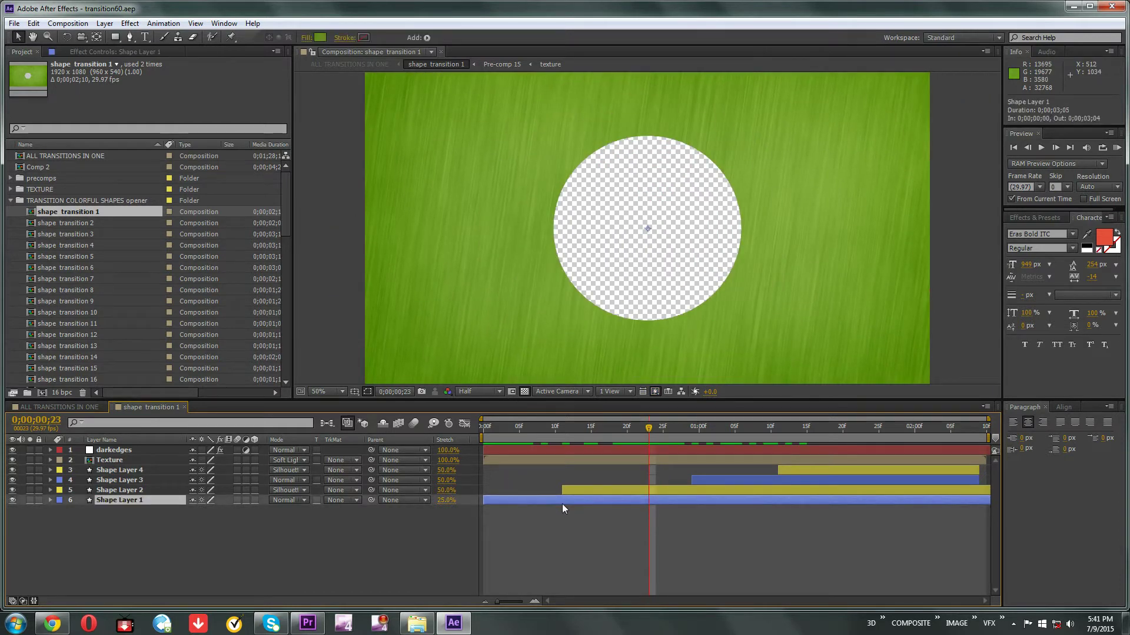
{"action": "left_click", "coordinate": [320, 38]}
{"action": "left_click_drag", "start_coordinate": [804, 331], "coordinate": [804, 292]}
{"action": "left_click", "coordinate": [753, 277]}
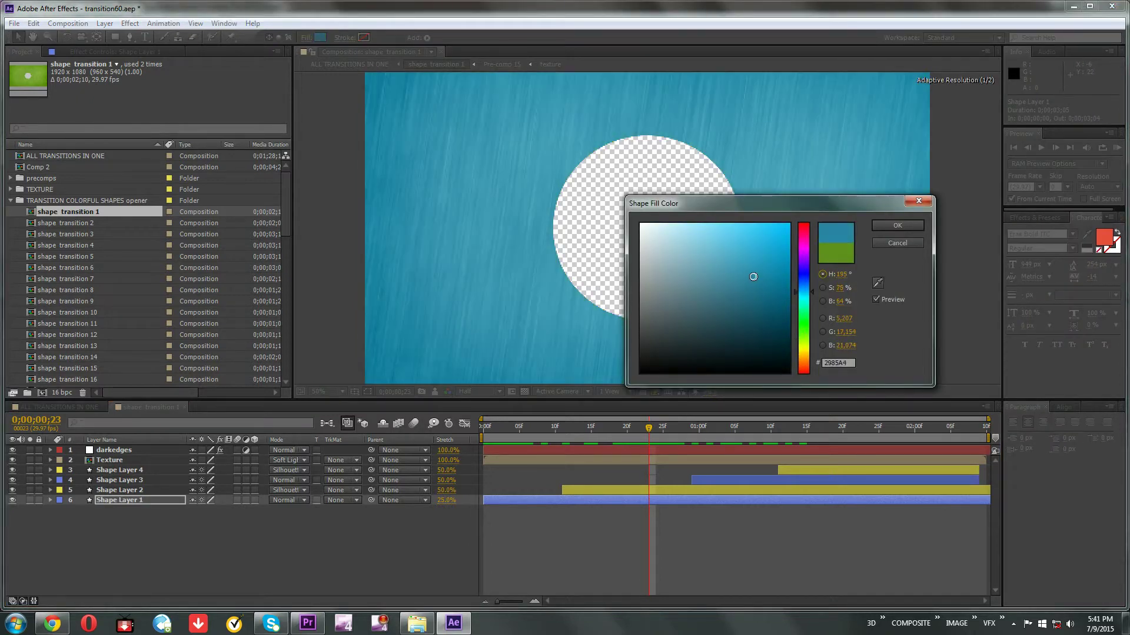
{"action": "left_click", "coordinate": [899, 226]}
Step: Scrub to the pink circle and recolour Shape Layer 3's fill to yellow-green
{"action": "left_click", "coordinate": [678, 430]}
{"action": "left_click_drag", "start_coordinate": [680, 434], "coordinate": [758, 444]}
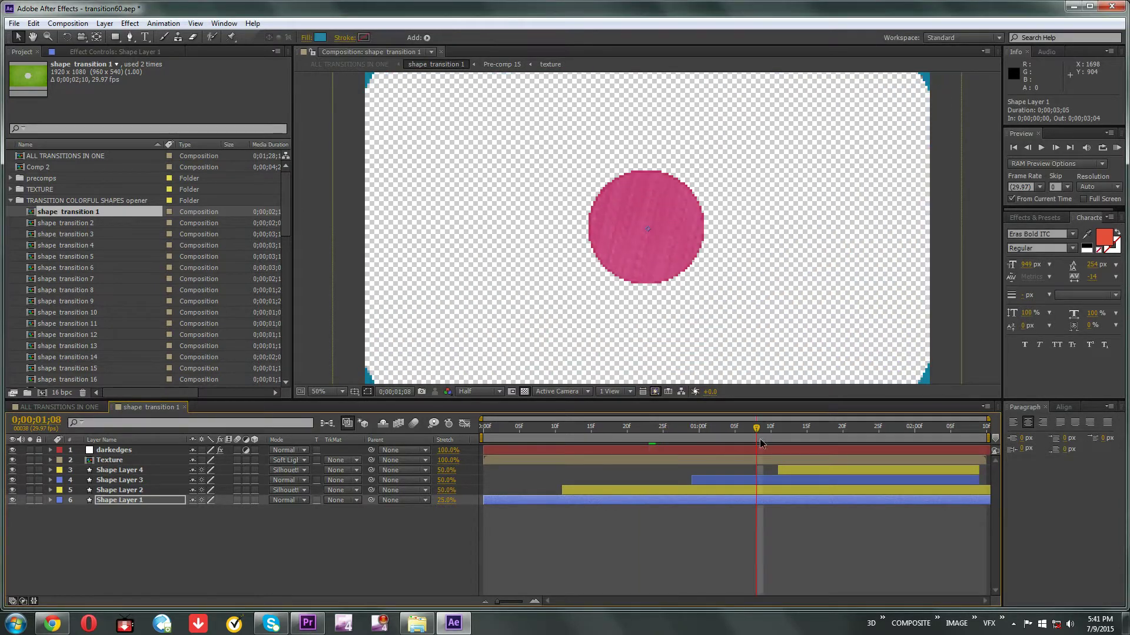
{"action": "left_click", "coordinate": [780, 481]}
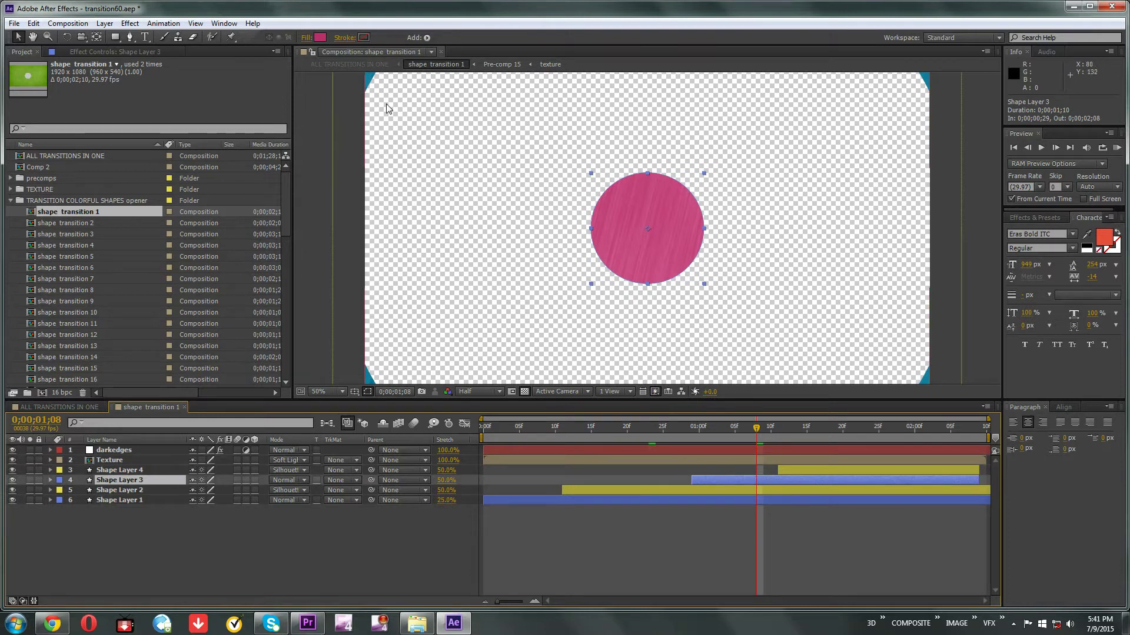
{"action": "left_click", "coordinate": [319, 37]}
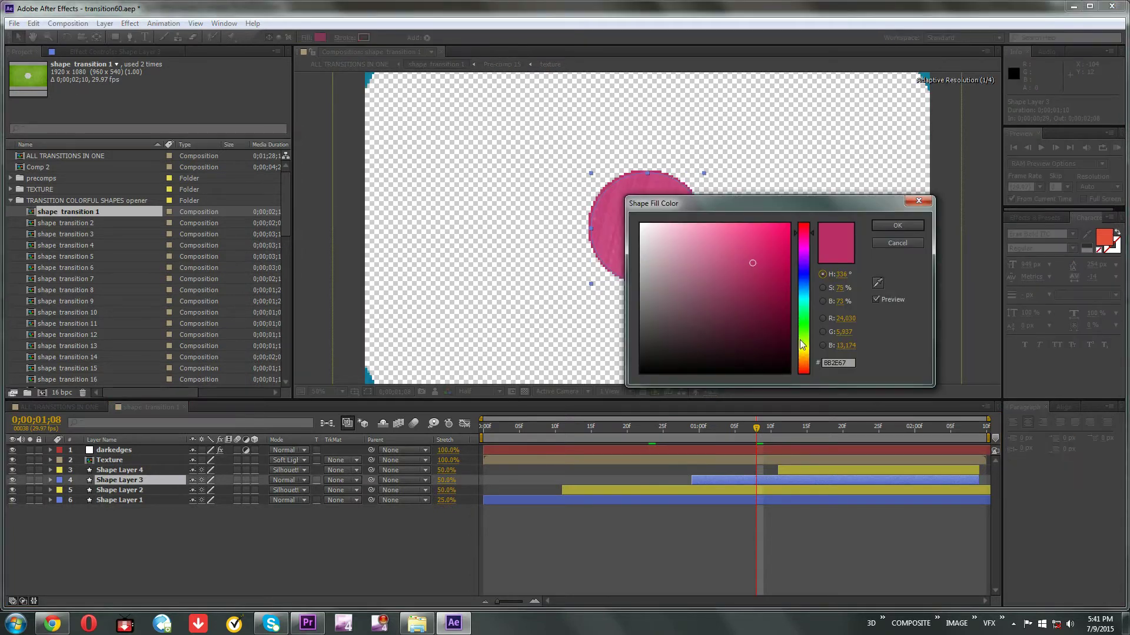
{"action": "left_click", "coordinate": [801, 344]}
{"action": "left_click", "coordinate": [740, 275]}
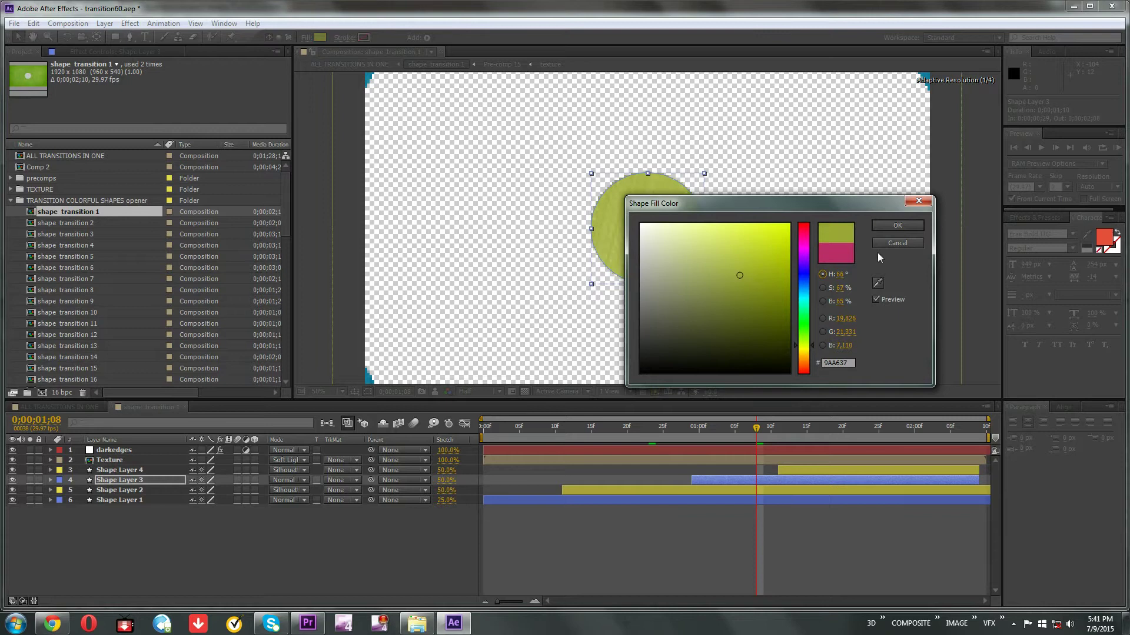
{"action": "left_click", "coordinate": [894, 228]}
{"action": "left_click", "coordinate": [823, 556]}
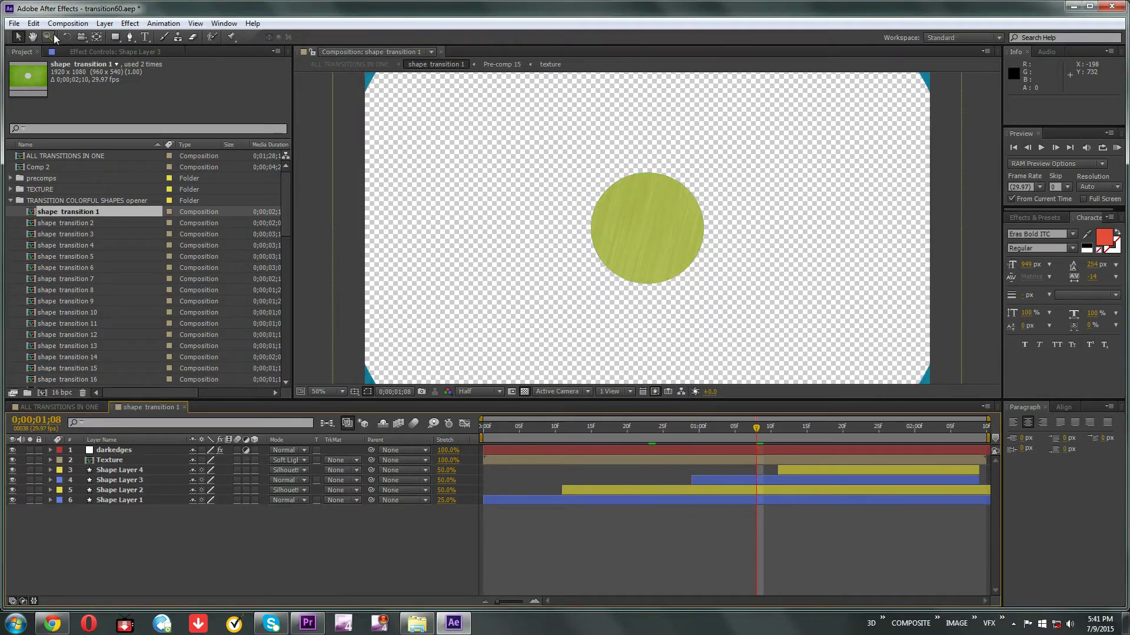
Step: Add shape transition 1 to the Render Queue and delete the duplicate queue item
{"action": "left_click", "coordinate": [67, 23]}
{"action": "left_click", "coordinate": [88, 112]}
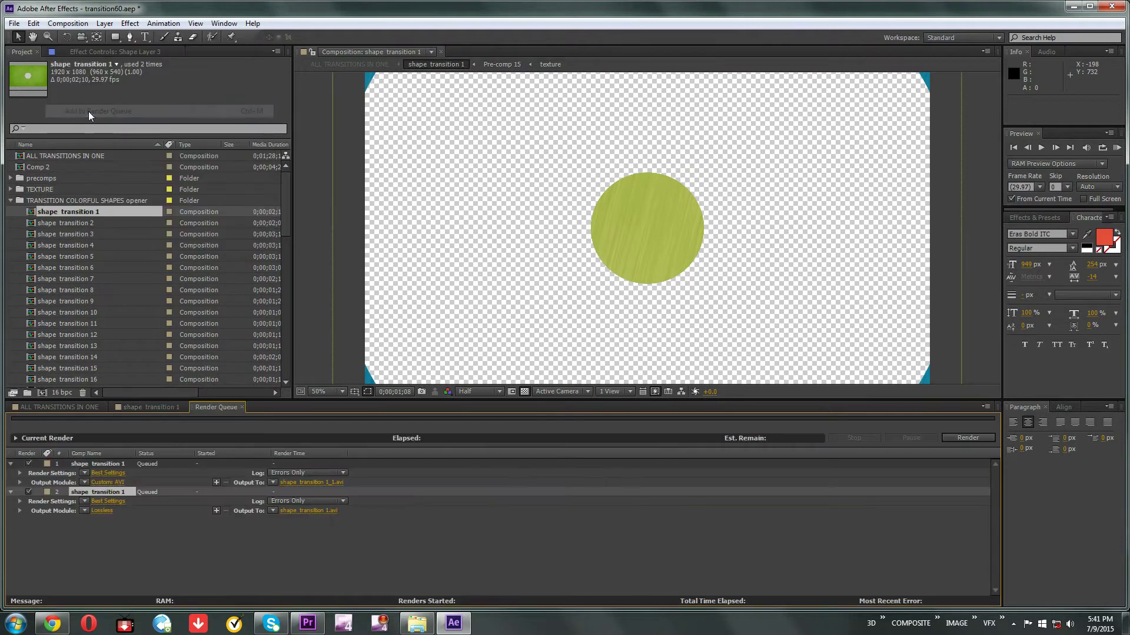
{"action": "left_click", "coordinate": [114, 465]}
{"action": "key", "text": "Delete"}
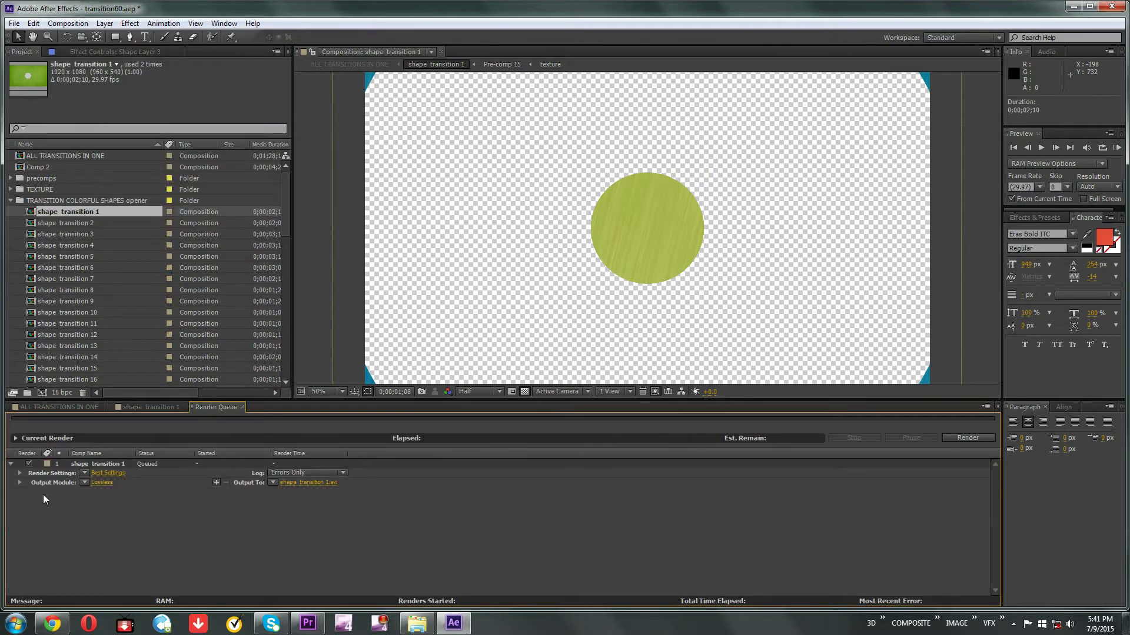
Step: Set the output module to RGB + Alpha channels and output to shape transition 1.avi
{"action": "left_click", "coordinate": [102, 483]}
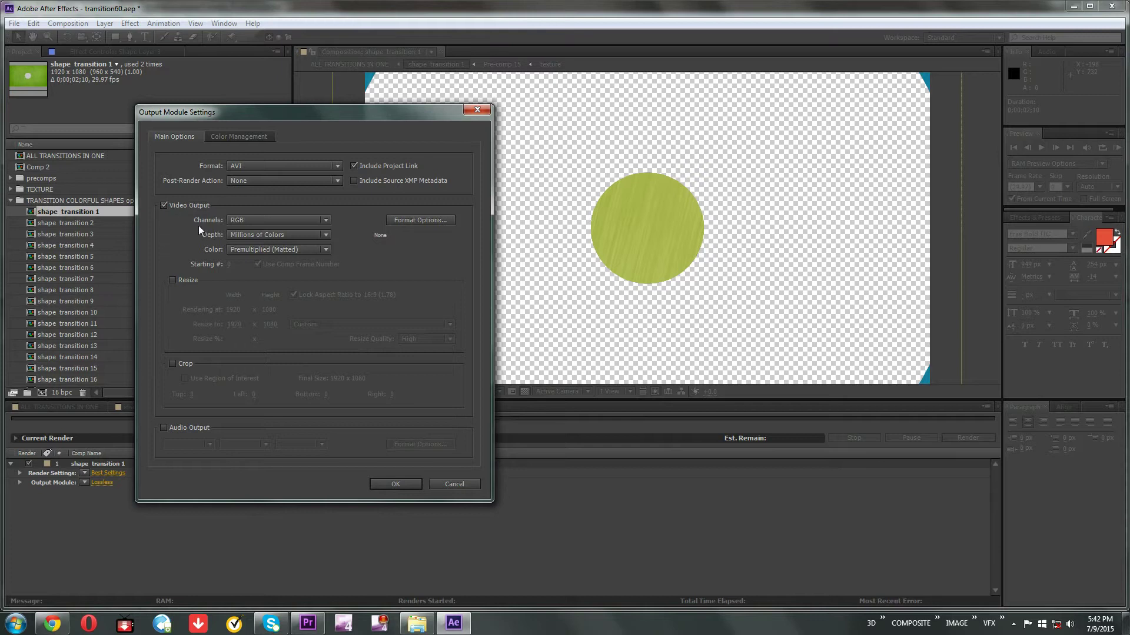
{"action": "left_click", "coordinate": [247, 220]}
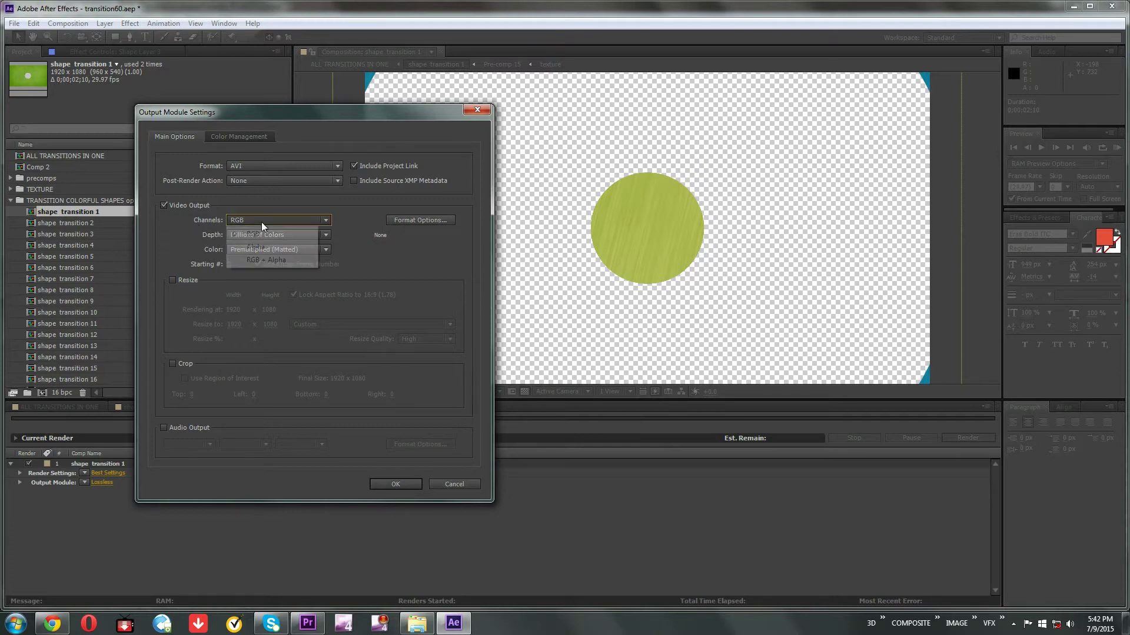
{"action": "left_click", "coordinate": [253, 262]}
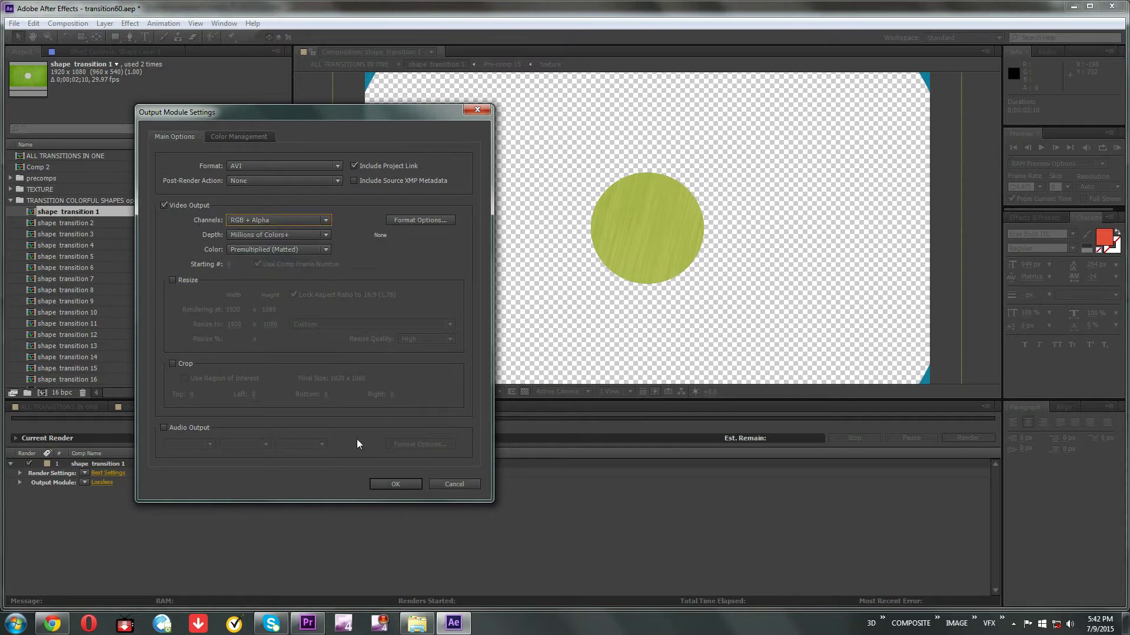
{"action": "left_click", "coordinate": [398, 483]}
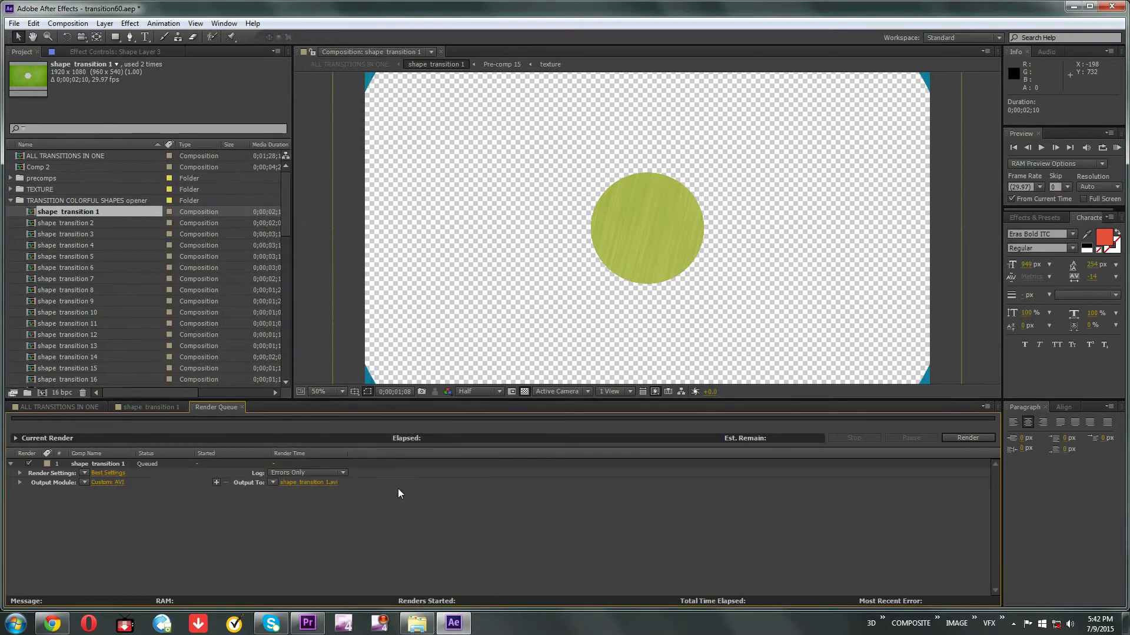
{"action": "left_click", "coordinate": [309, 483]}
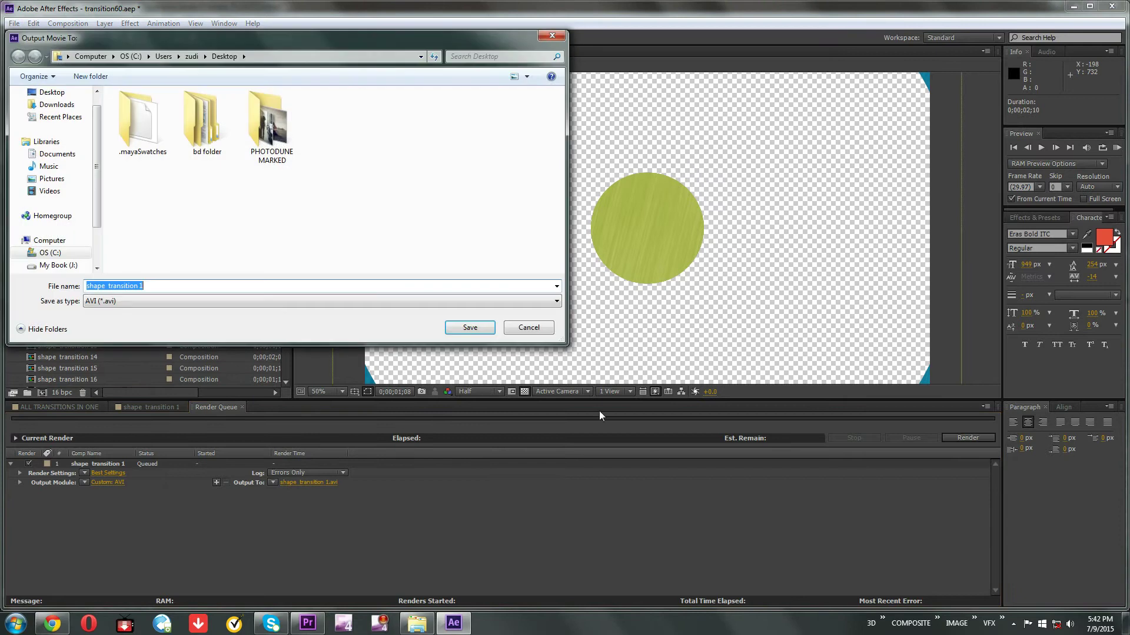
{"action": "left_click", "coordinate": [470, 329]}
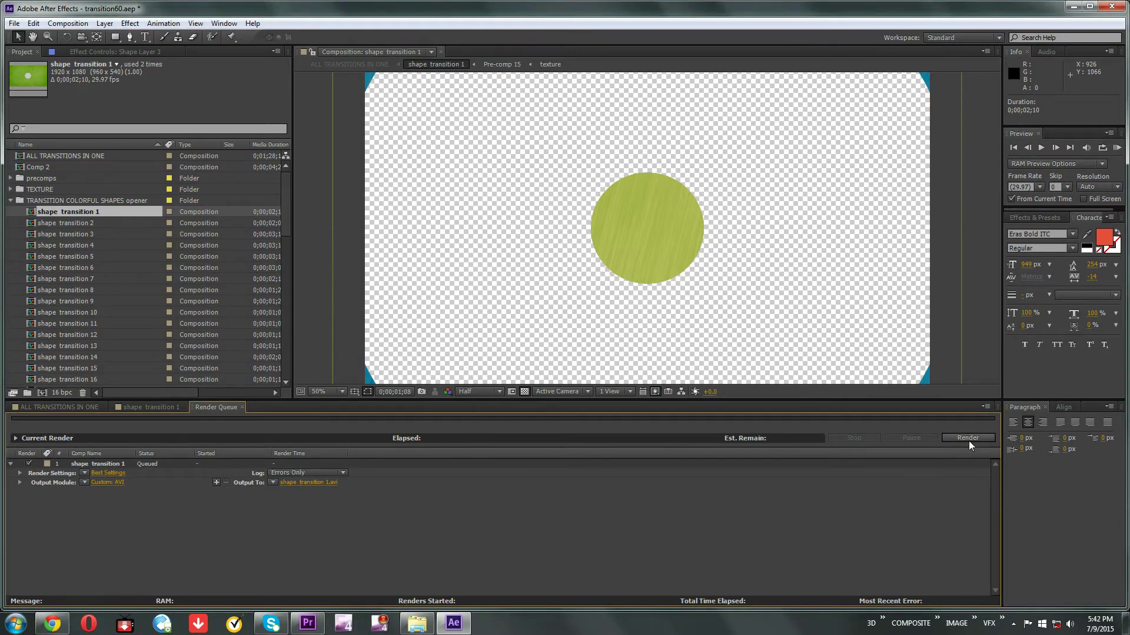
{"action": "left_click", "coordinate": [11, 201]}
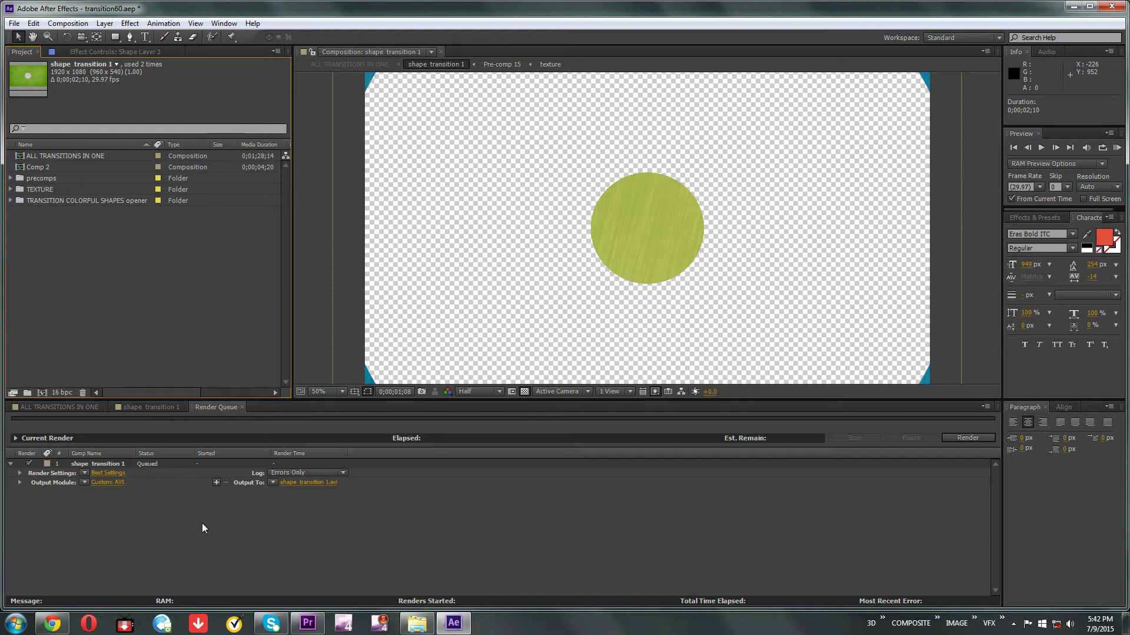
Step: Switch to Premiere Pro and select the 01.jpg and 02.jpg stills in Sequence 01
{"action": "left_click", "coordinate": [312, 627]}
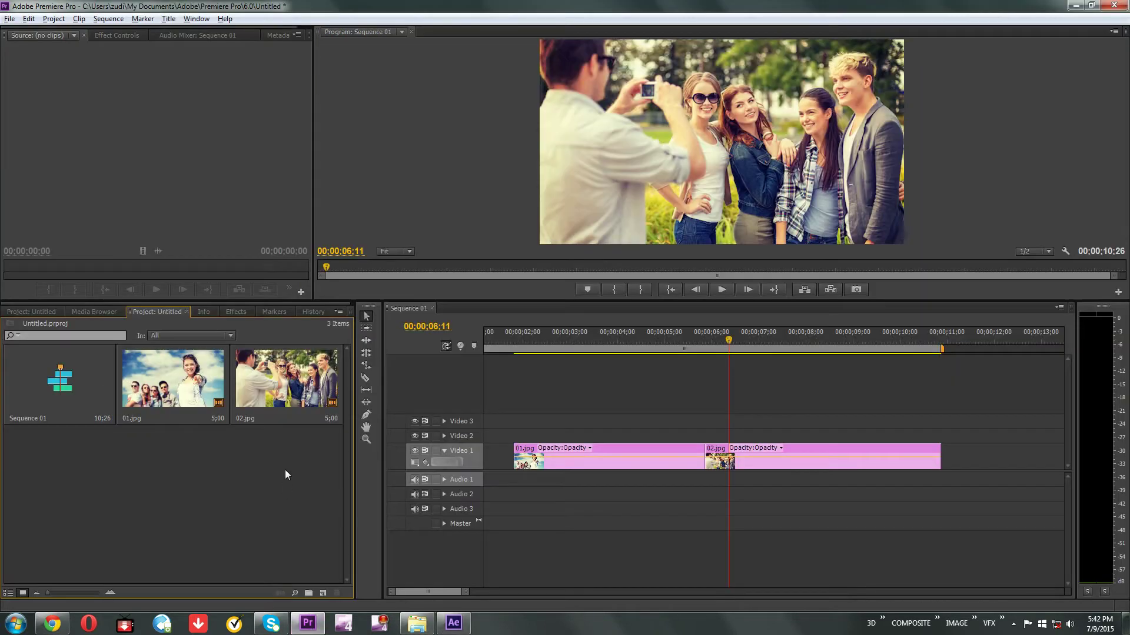
{"action": "left_click", "coordinate": [161, 376]}
{"action": "left_click", "coordinate": [284, 386]}
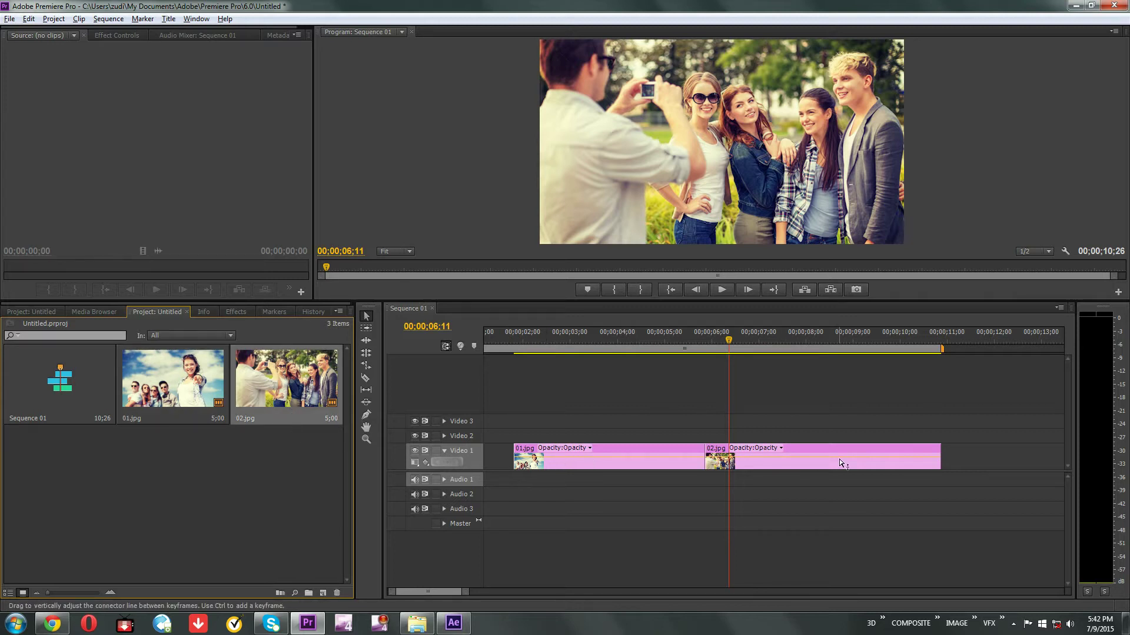
Step: Start a Dynamic Link import of an After Effects composition from transition60.aep
{"action": "left_click", "coordinate": [9, 19]}
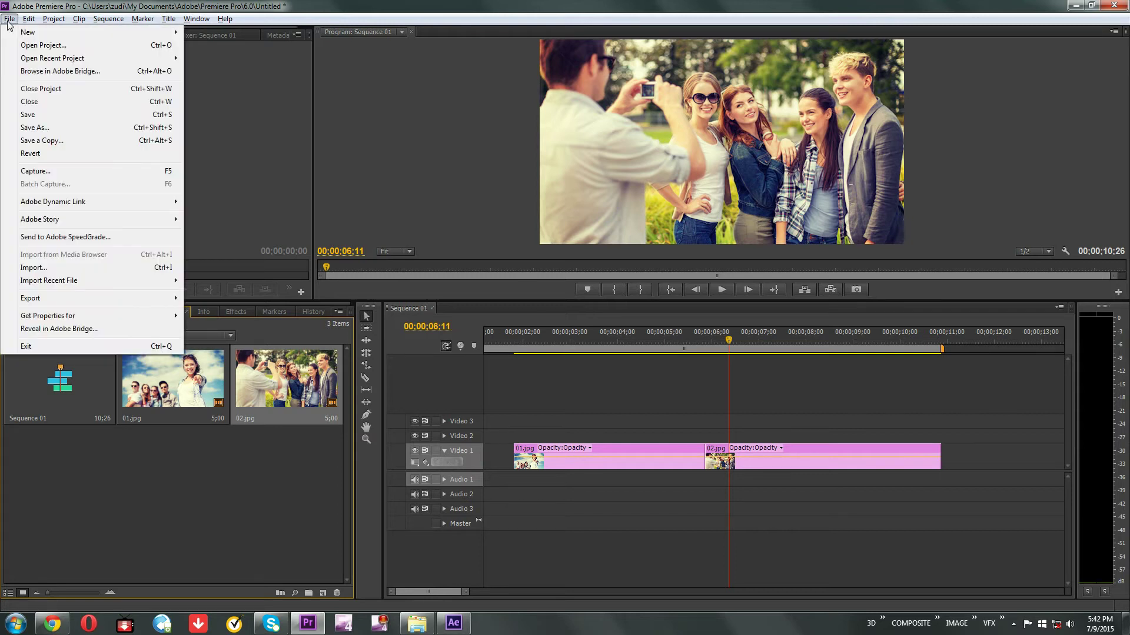
{"action": "mouse_move", "coordinate": [34, 202]}
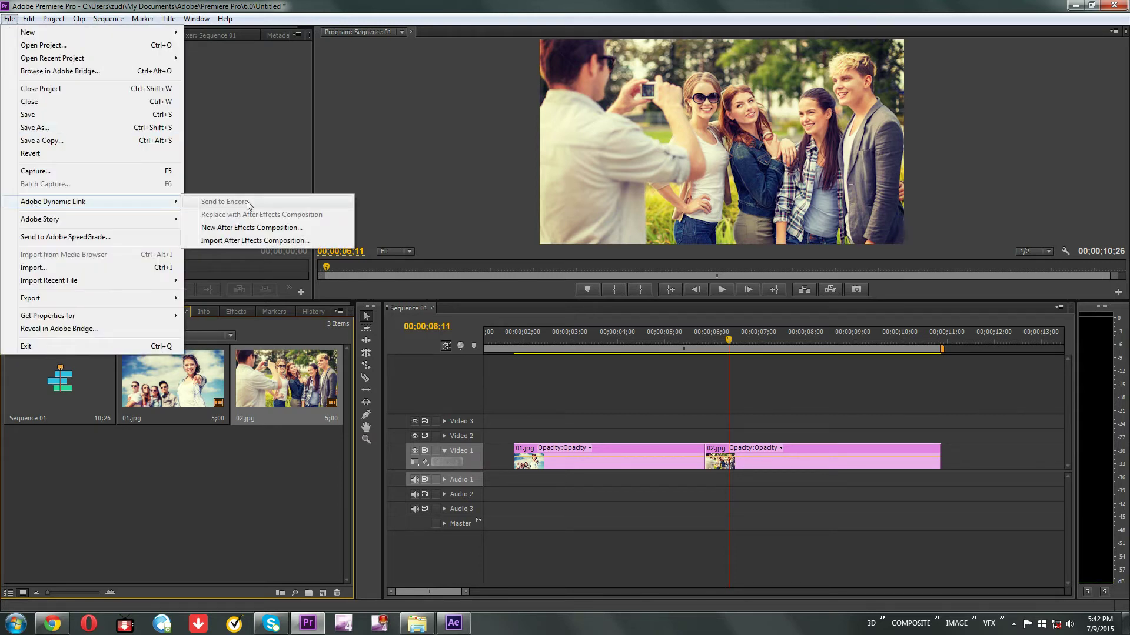
{"action": "left_click", "coordinate": [277, 243]}
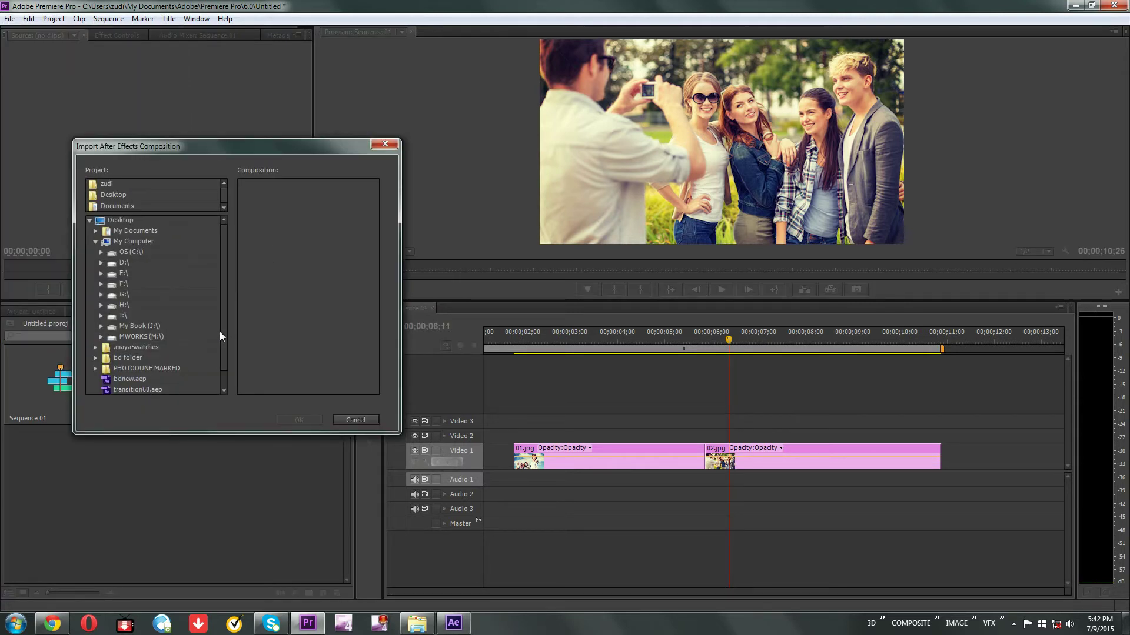
{"action": "left_click_drag", "start_coordinate": [223, 331], "coordinate": [225, 368]}
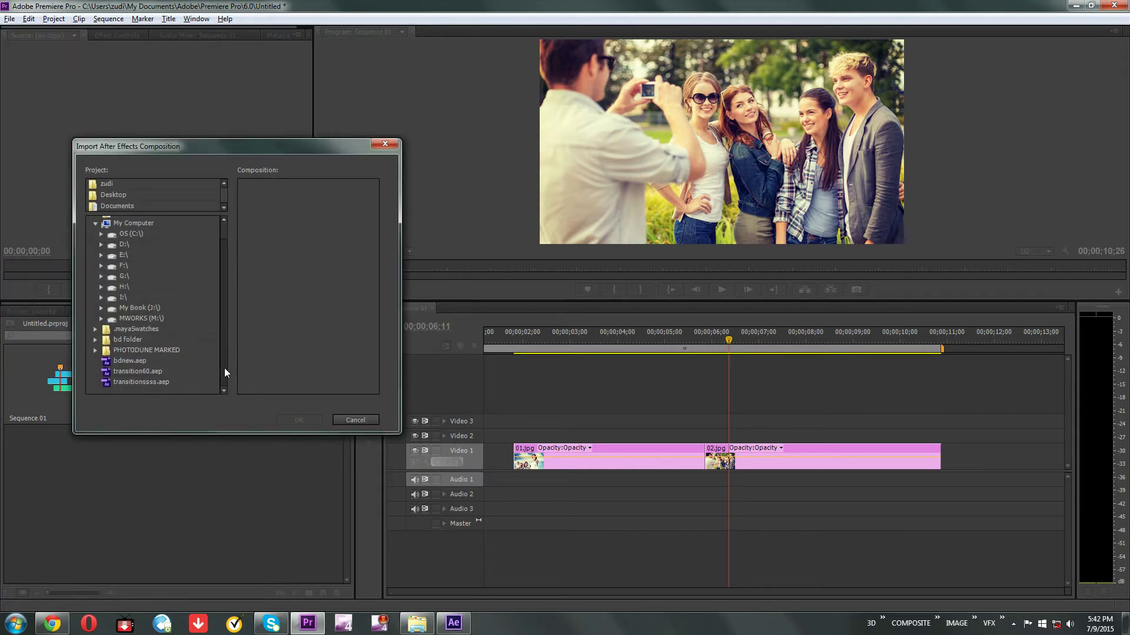
{"action": "left_click", "coordinate": [129, 371]}
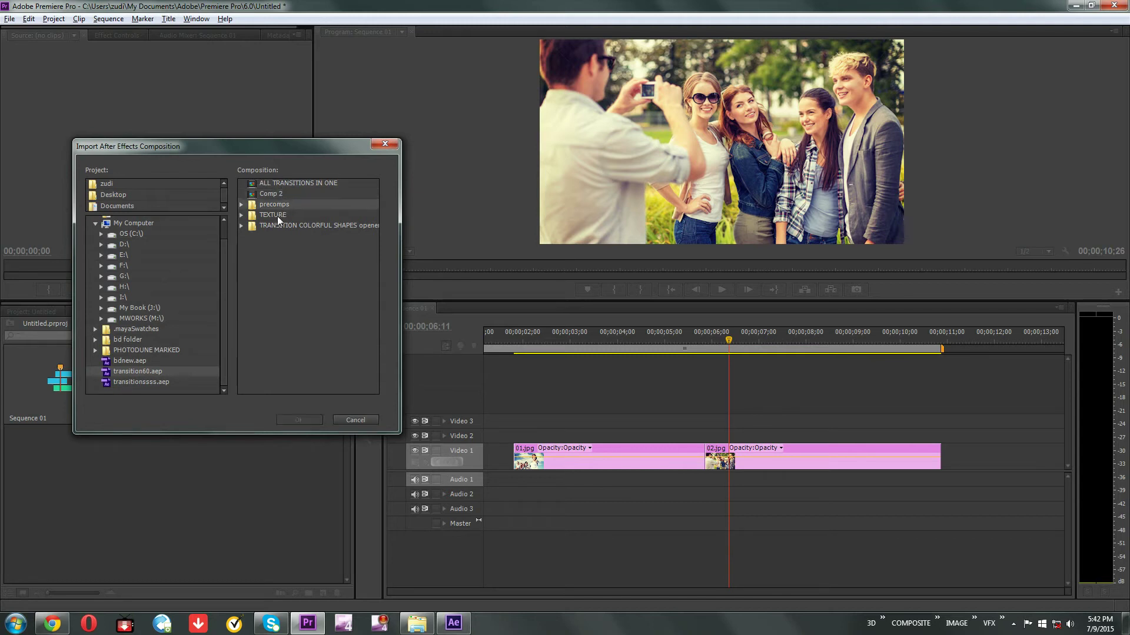
Step: Expand the TRANSITION COLORFUL SHAPES opener folder, choose shape transition 1 and import it
{"action": "left_click", "coordinate": [278, 193]}
{"action": "left_click", "coordinate": [288, 185]}
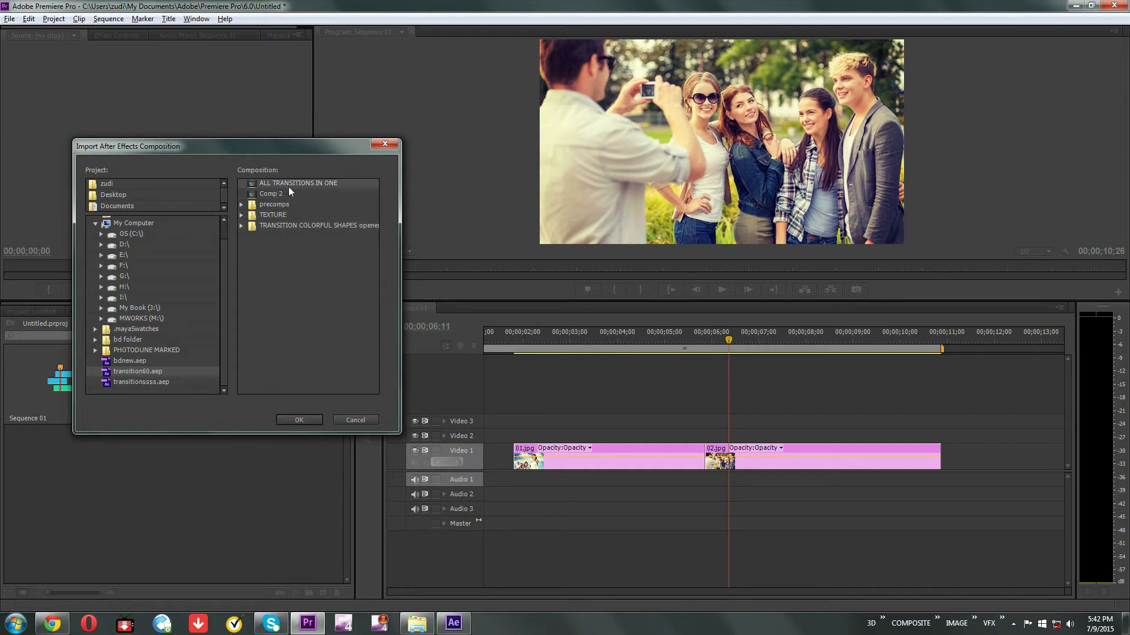
{"action": "key", "text": "alt+Tab"}
{"action": "key", "text": "alt+Tab"}
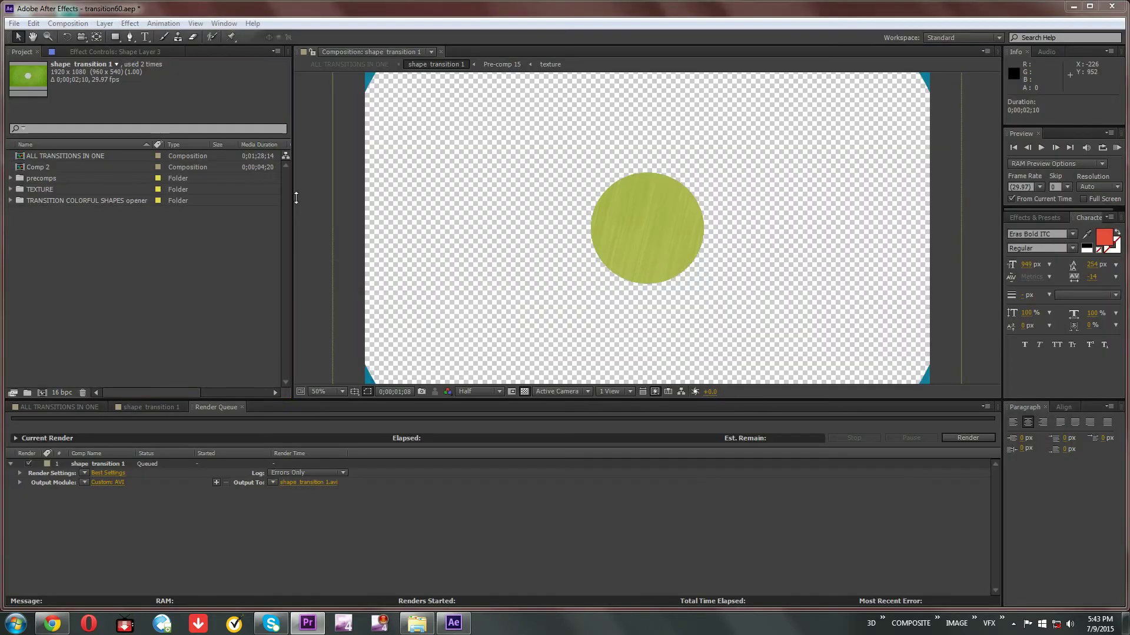
{"action": "key", "text": "alt+Tab"}
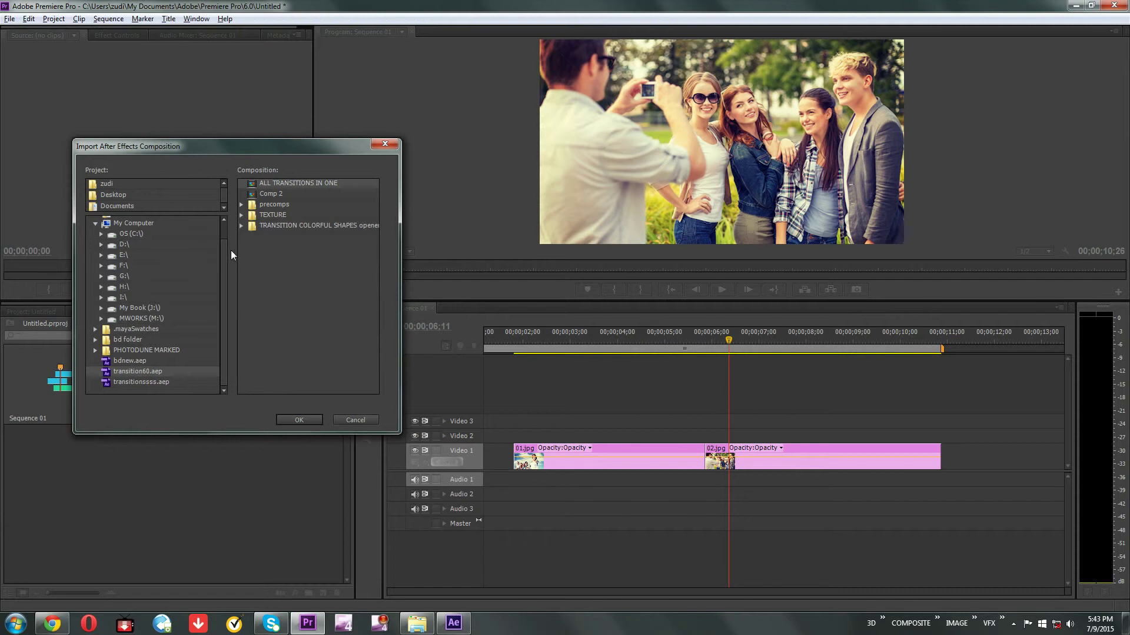
{"action": "left_click", "coordinate": [262, 234]}
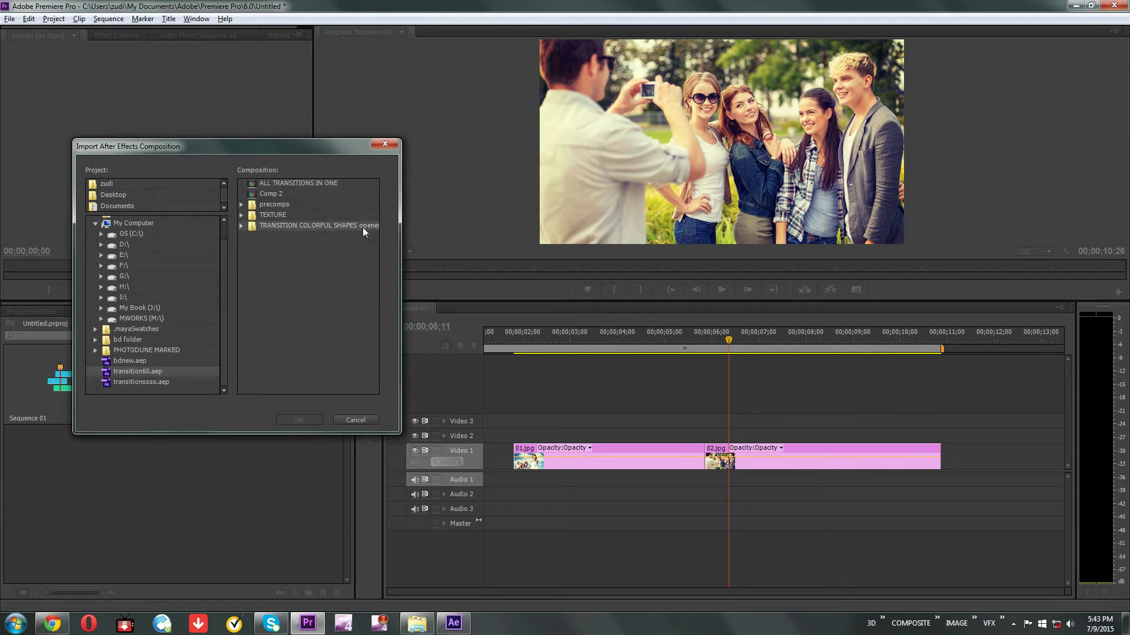
{"action": "left_click", "coordinate": [240, 225]}
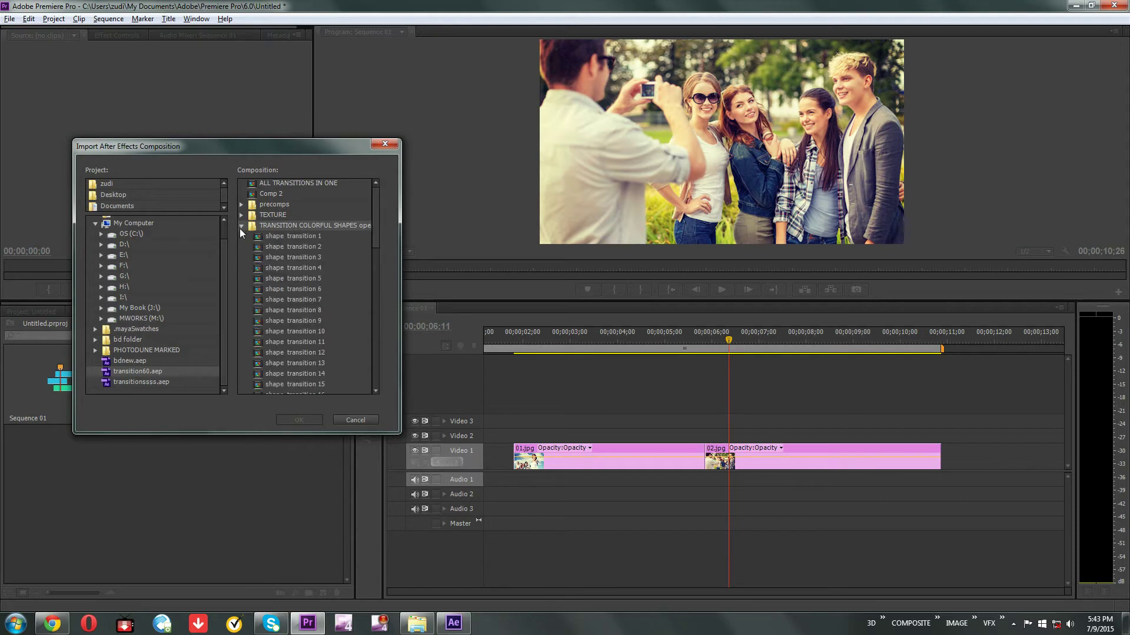
{"action": "left_click", "coordinate": [276, 238]}
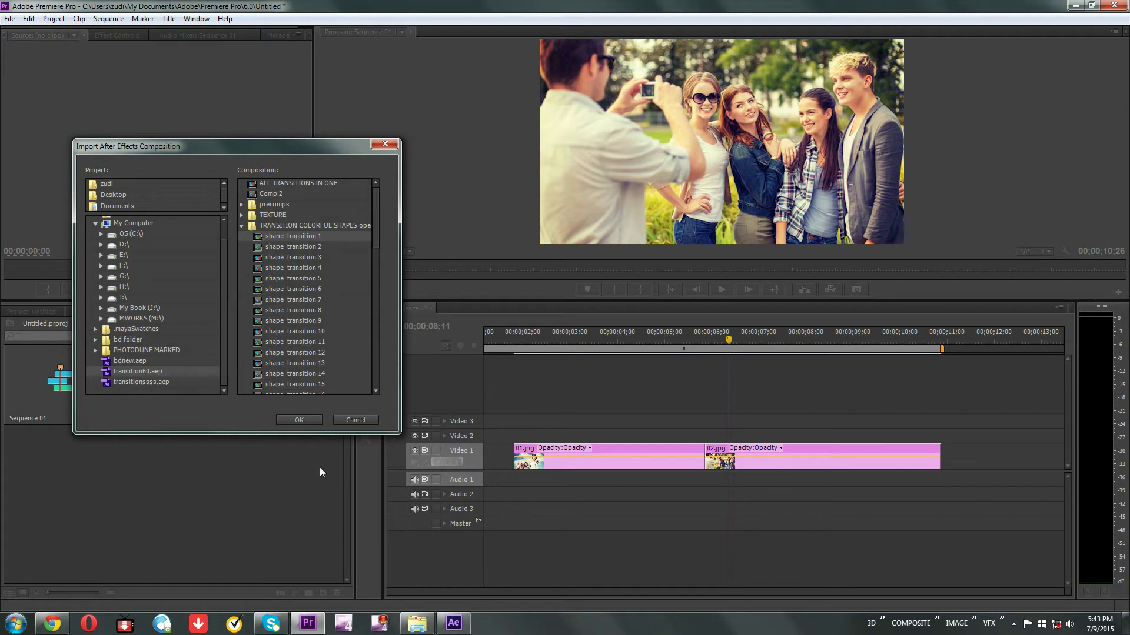
{"action": "left_click", "coordinate": [299, 420]}
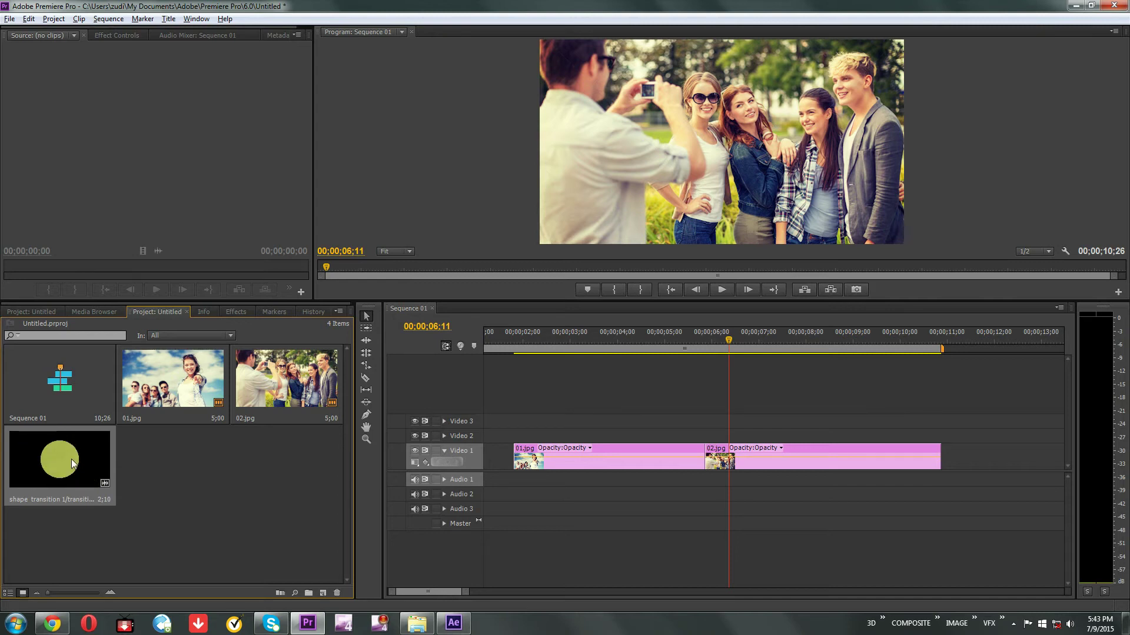
Step: Place shape transition 1 on Video 2 over the 01.jpg–02.jpg cut and preview from 05;12
{"action": "left_click_drag", "start_coordinate": [179, 476], "coordinate": [668, 439]}
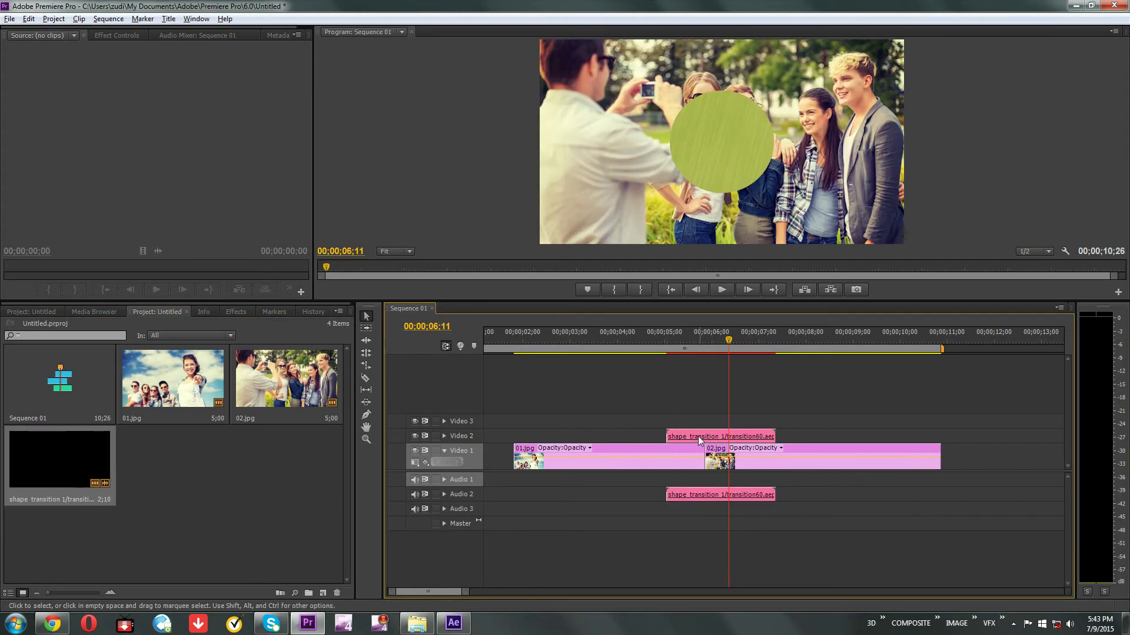
{"action": "mouse_move", "coordinate": [666, 348]}
{"action": "left_mouse_down"}
{"action": "mouse_move", "coordinate": [718, 348]}
{"action": "mouse_move", "coordinate": [688, 351]}
{"action": "left_mouse_up"}
Step: Slide the Video 2 transition clip 12 frames later and preview the reveal around 06;17
{"action": "key", "text": "Left"}
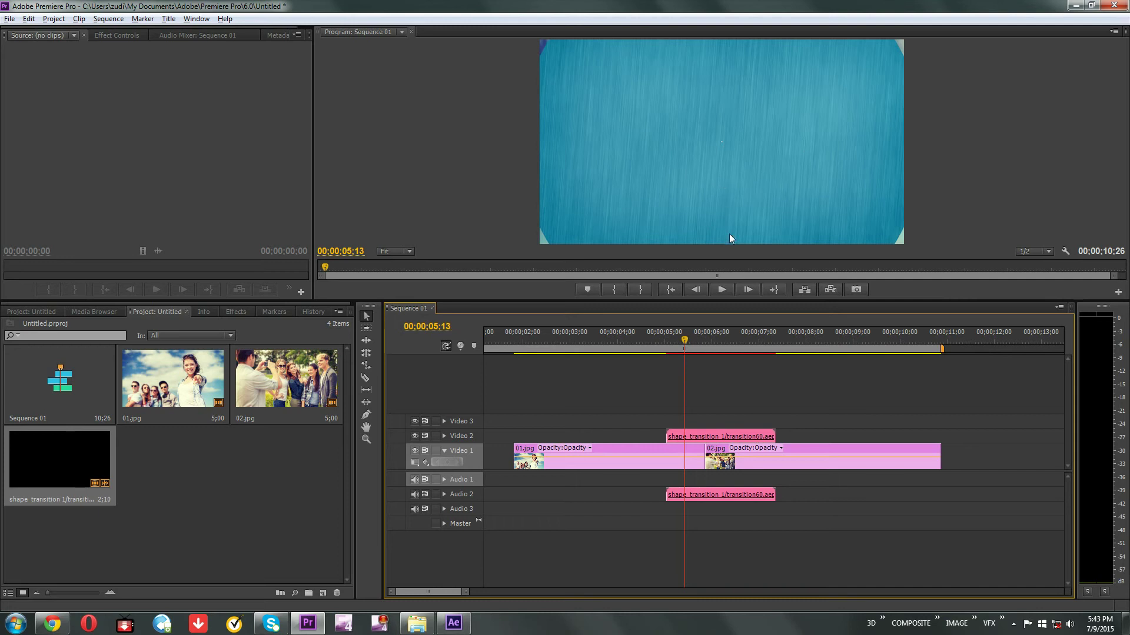
{"action": "left_click_drag", "start_coordinate": [684, 436], "coordinate": [706, 439]}
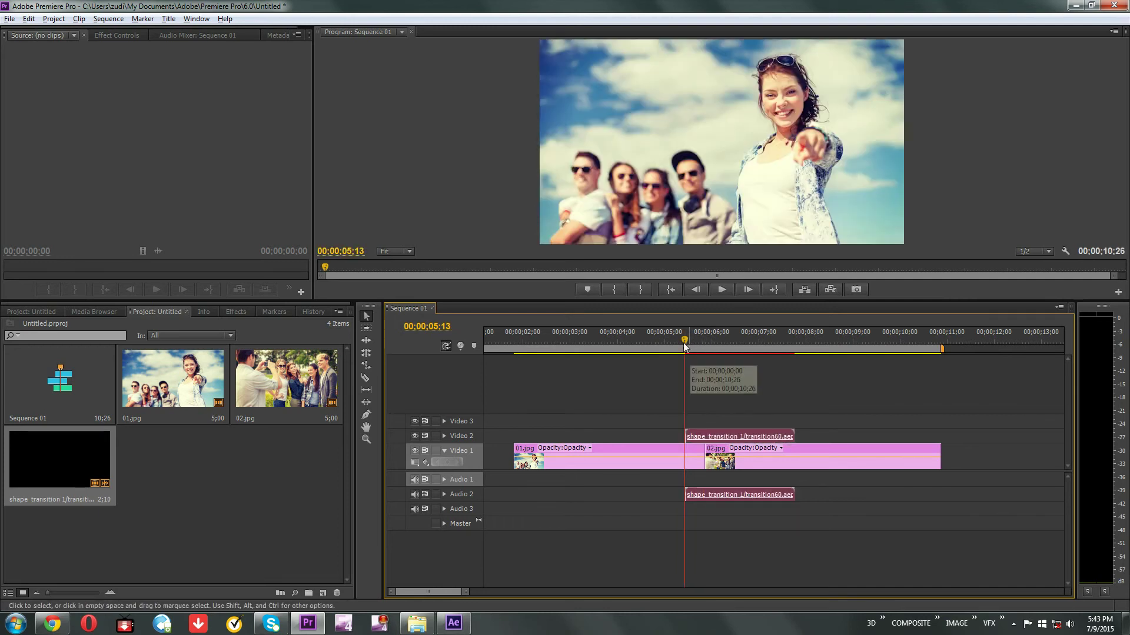
{"action": "left_click_drag", "start_coordinate": [686, 342], "coordinate": [711, 354]}
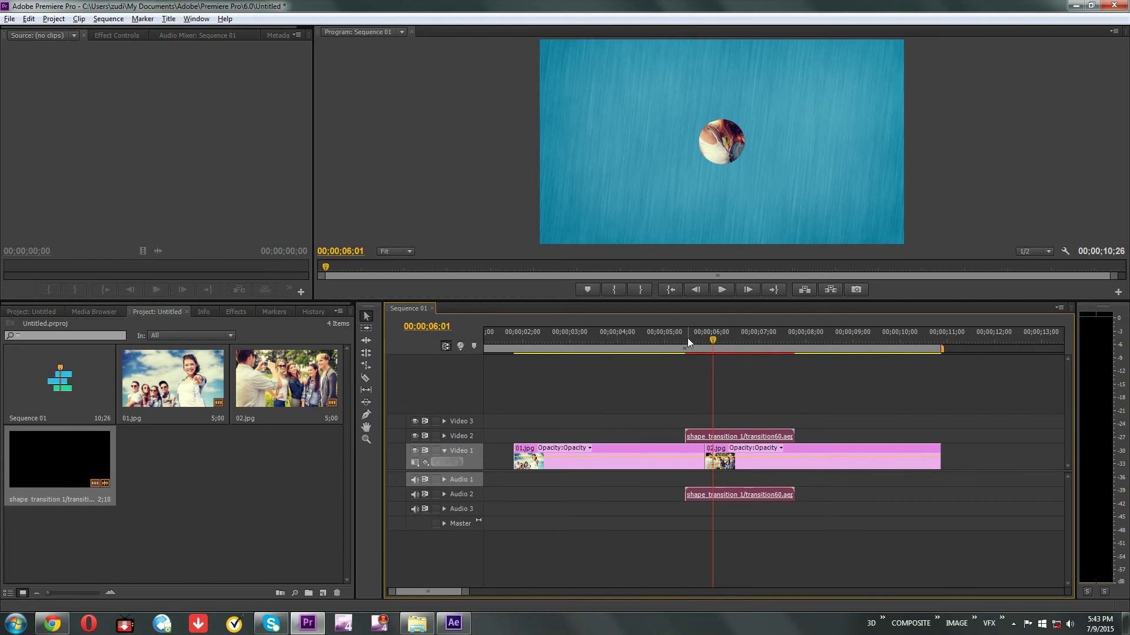
{"action": "left_click_drag", "start_coordinate": [710, 345], "coordinate": [739, 347]}
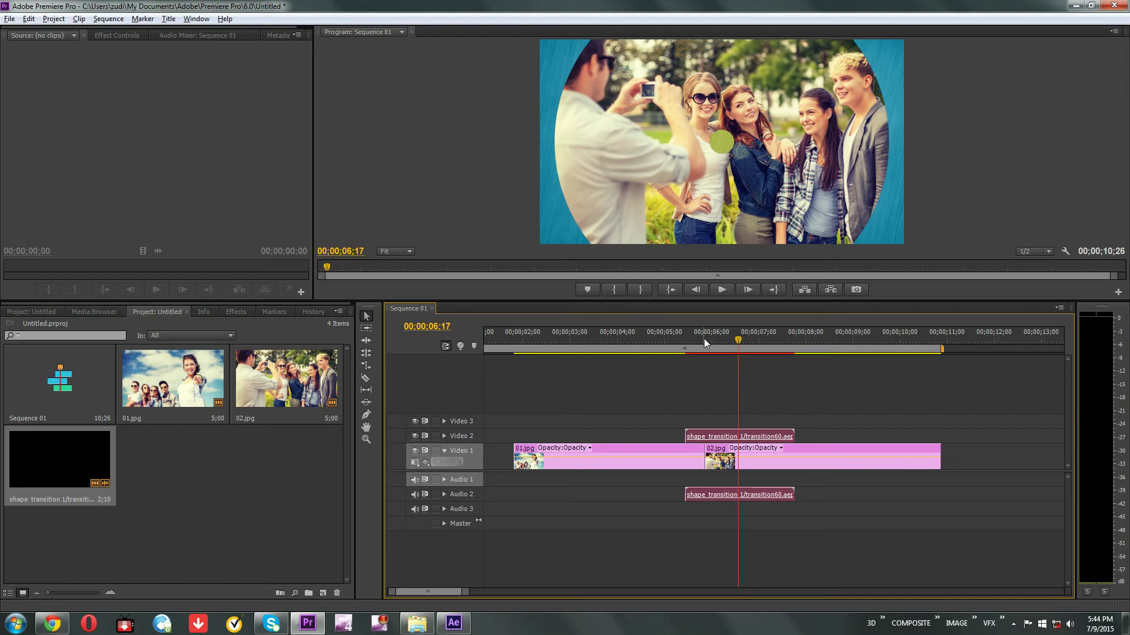
{"action": "left_click_drag", "start_coordinate": [738, 345], "coordinate": [772, 349]}
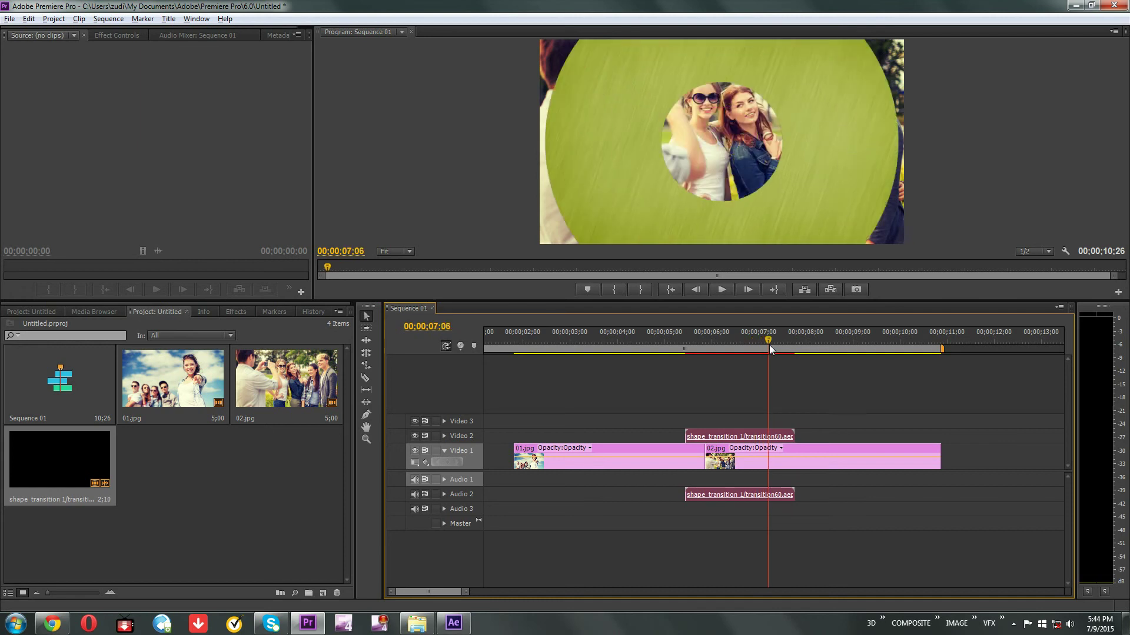
Step: Switch to After Effects, show the shape transition 1 layers and step to 00;22
{"action": "left_click", "coordinate": [457, 626]}
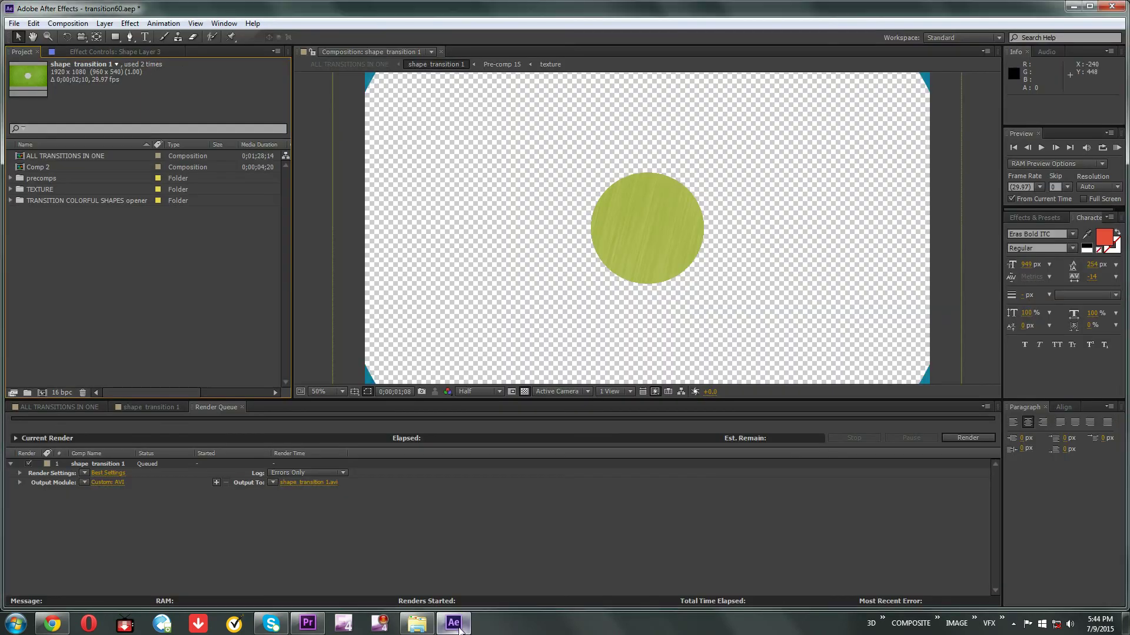
{"action": "left_click", "coordinate": [243, 408]}
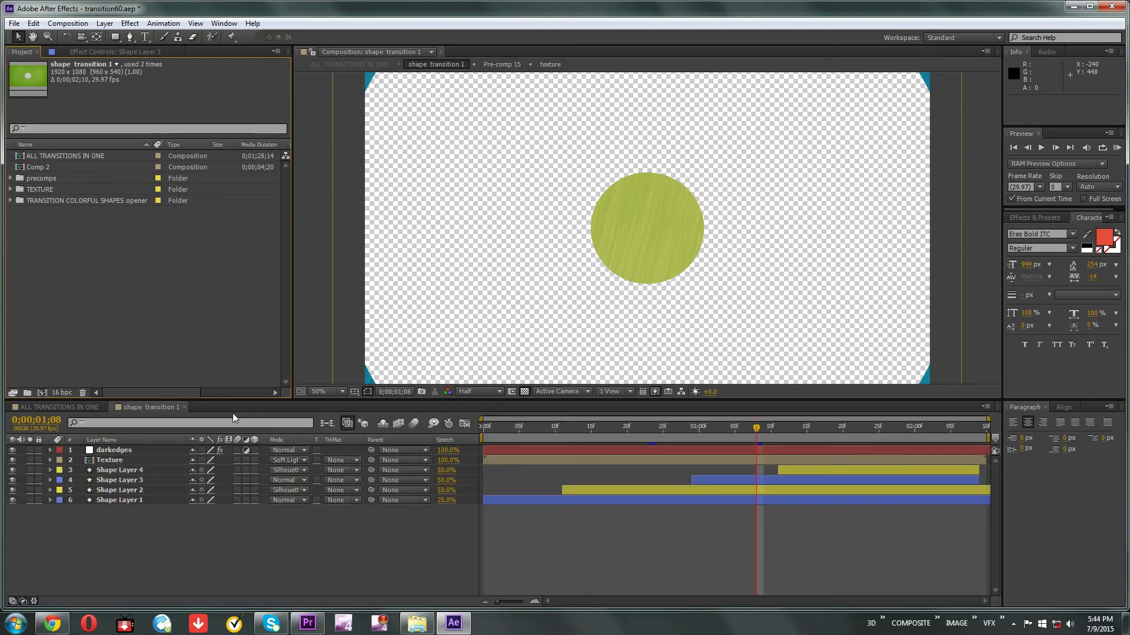
{"action": "left_click", "coordinate": [640, 431]}
{"action": "left_click_drag", "start_coordinate": [640, 435], "coordinate": [649, 435]}
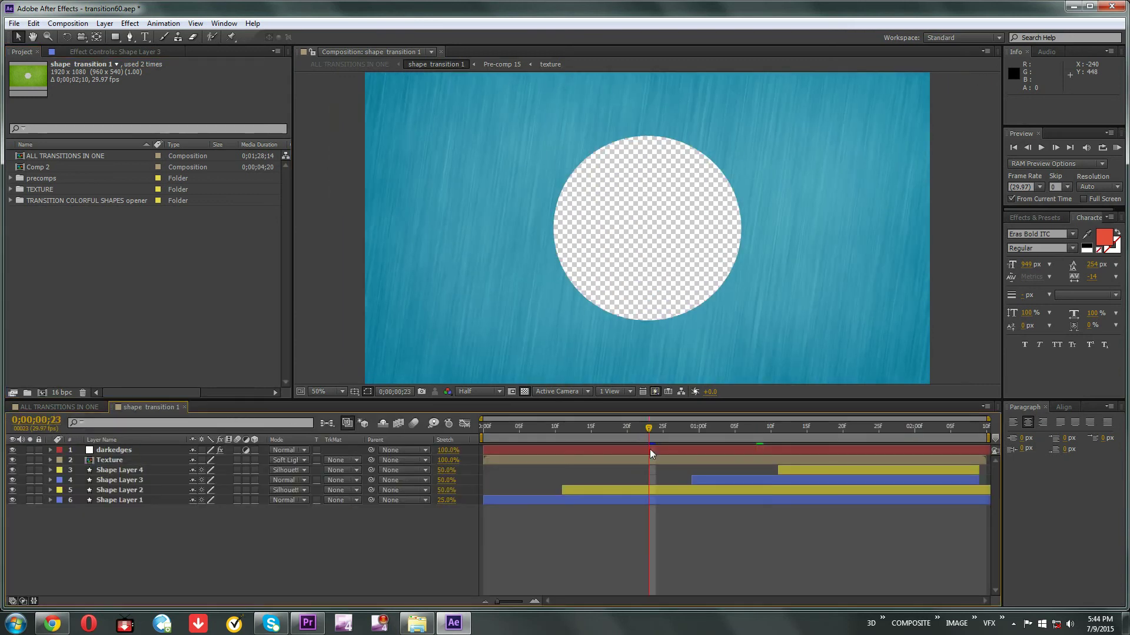
Step: Recolour Shape Layer 1's fill to orange, save transition60.aep and return to Premiere
{"action": "left_click", "coordinate": [617, 501]}
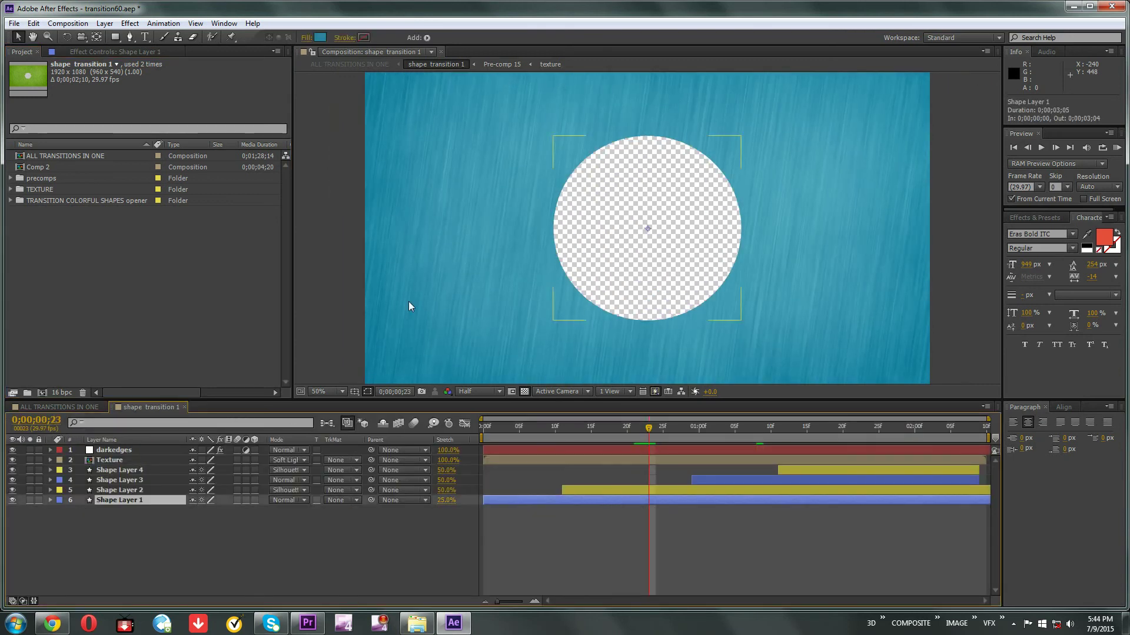
{"action": "left_click", "coordinate": [320, 37]}
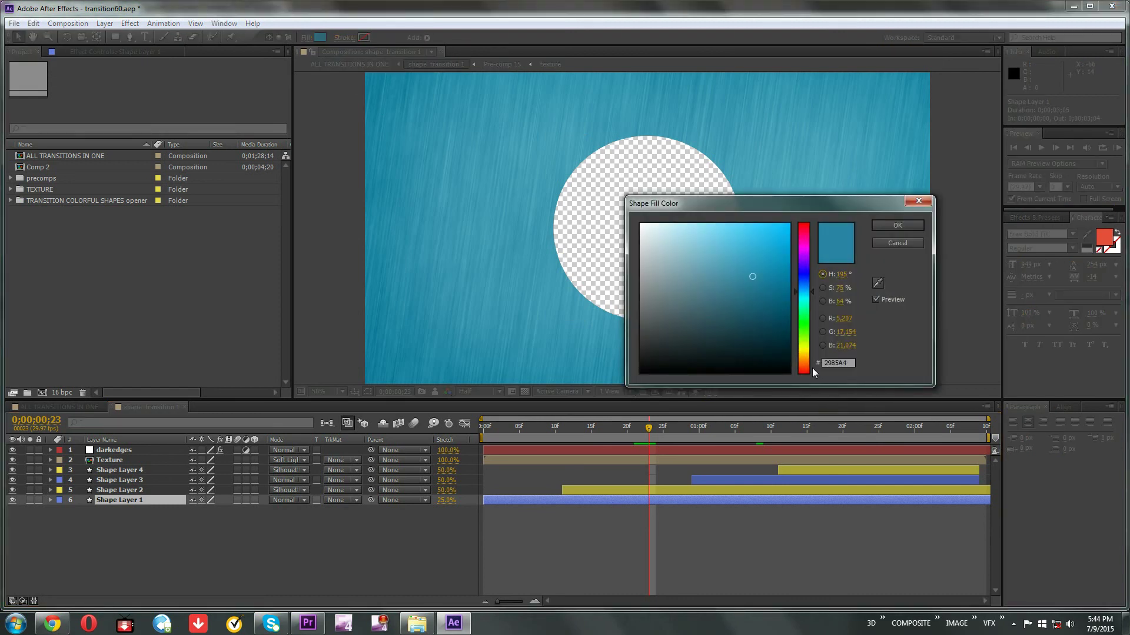
{"action": "left_click", "coordinate": [804, 368]}
{"action": "left_click", "coordinate": [739, 268]}
{"action": "left_click", "coordinate": [898, 225]}
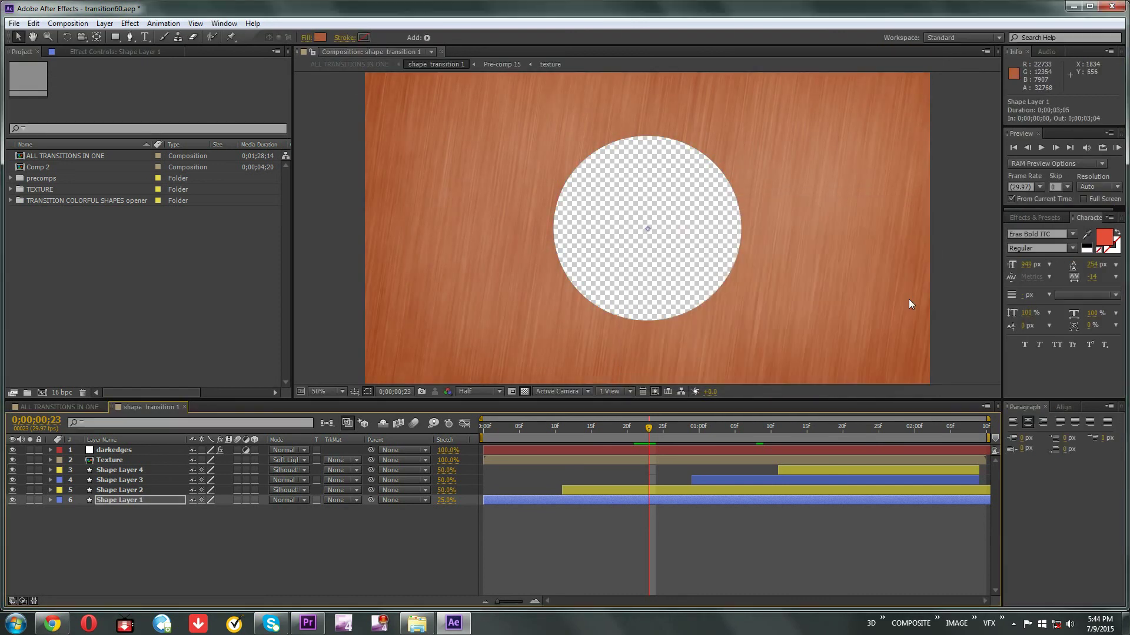
{"action": "key", "text": "ctrl+s"}
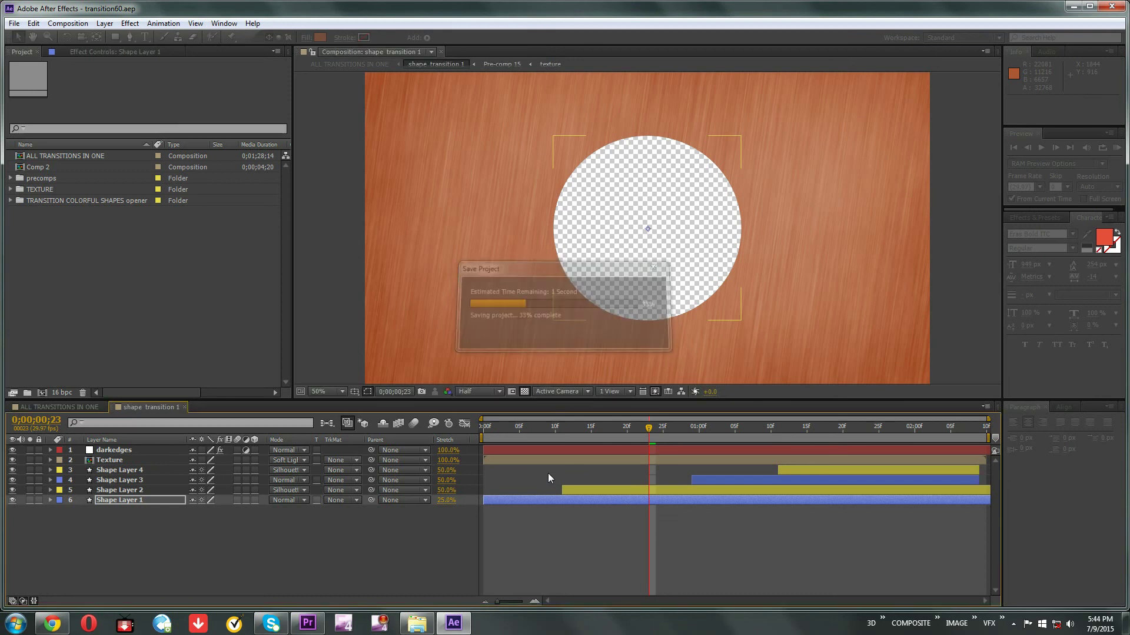
{"action": "key", "text": "alt+Tab"}
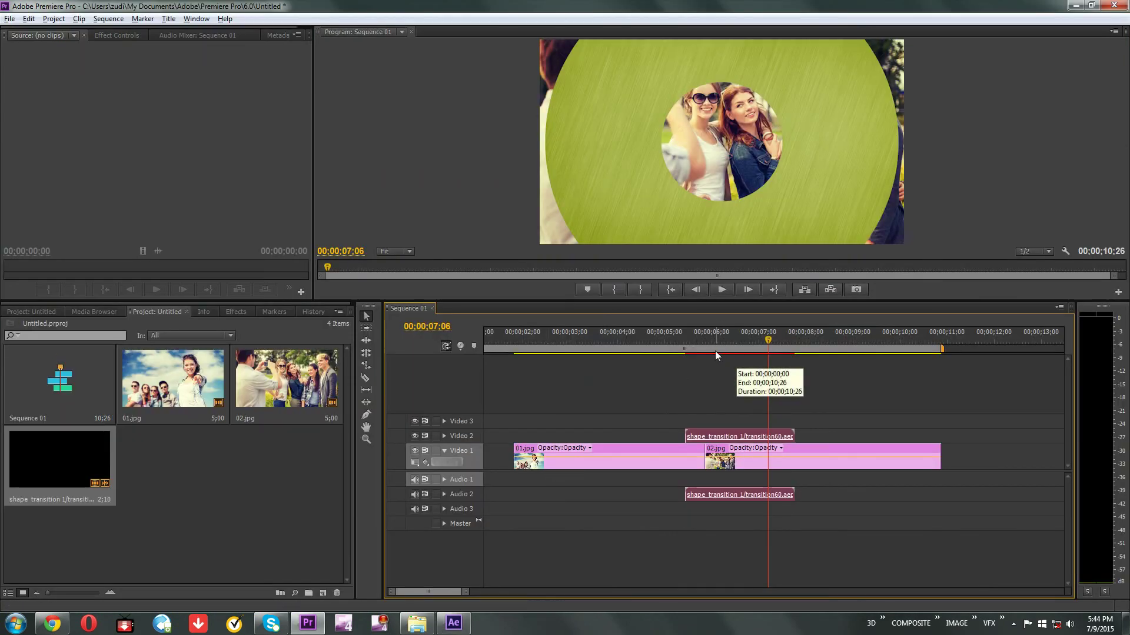
Step: Scrub the playhead from 05;21 across the cut to preview the orange transition revealing 02.jpg
{"action": "left_click", "coordinate": [696, 340]}
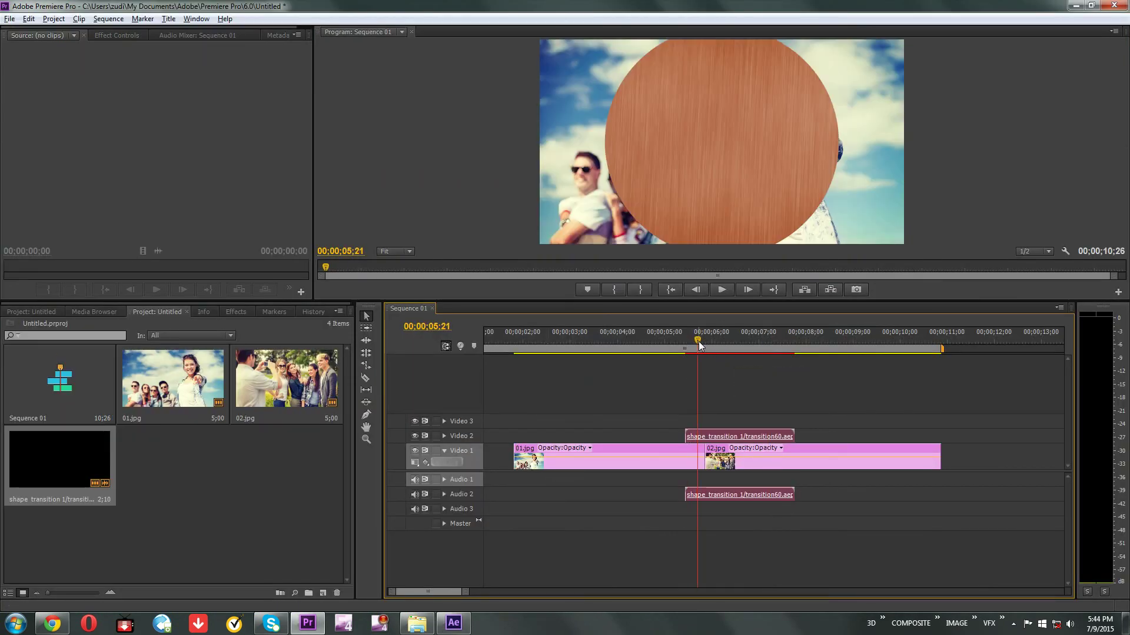
{"action": "left_click_drag", "start_coordinate": [699, 341], "coordinate": [742, 348]}
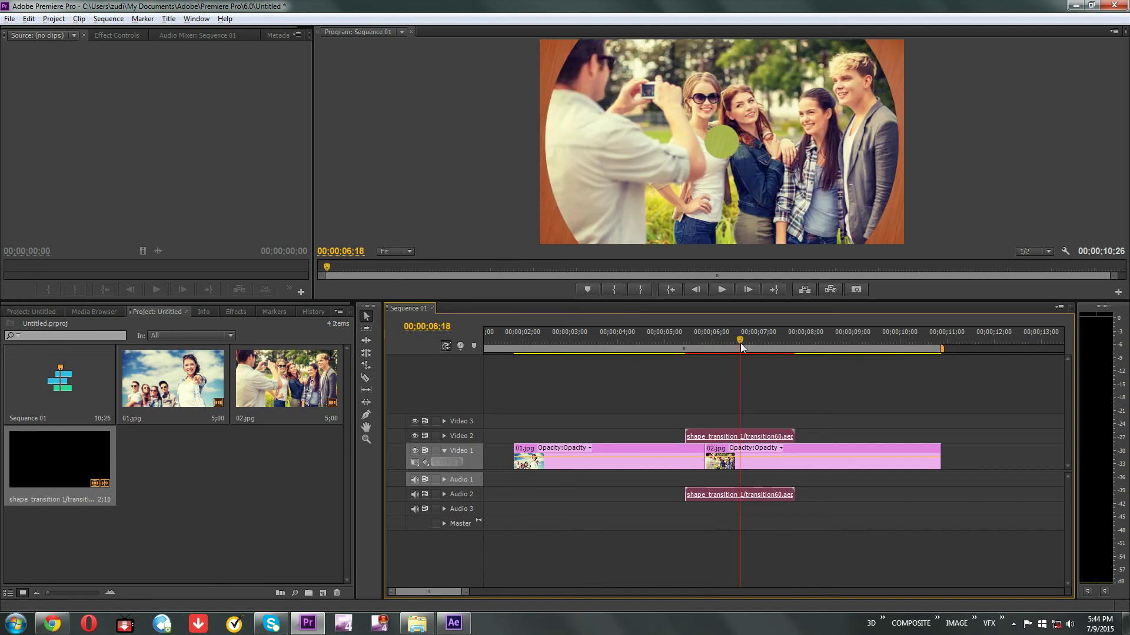